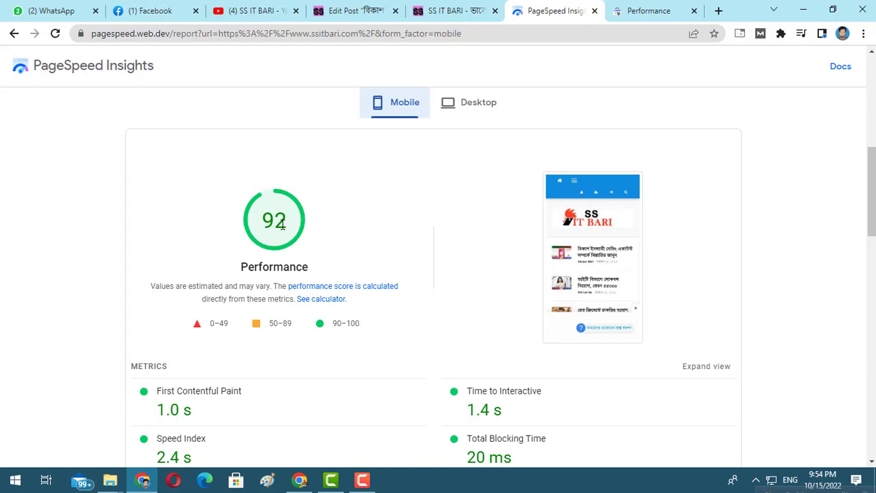
# - Compare the site's Good page experience row in Google Search Console with its mobile performance score in PageSpeed Insights
pyautogui.click(657, 10)
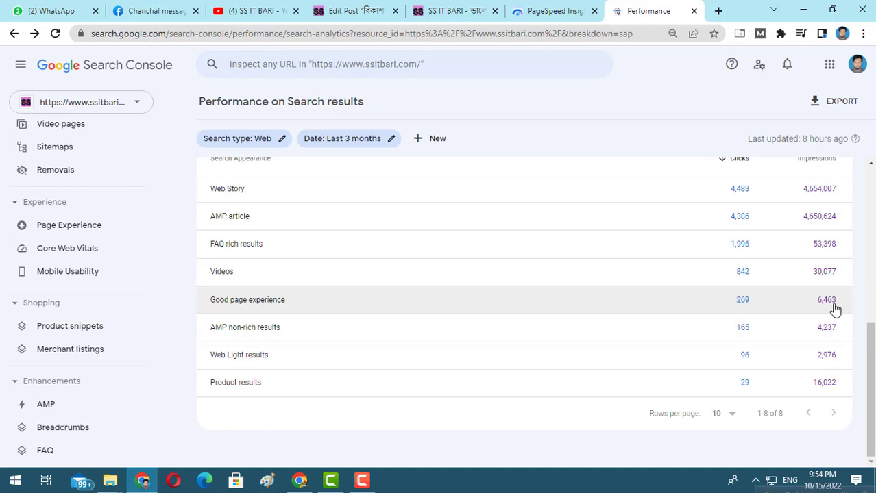
pyautogui.scroll(5, 740, 305)
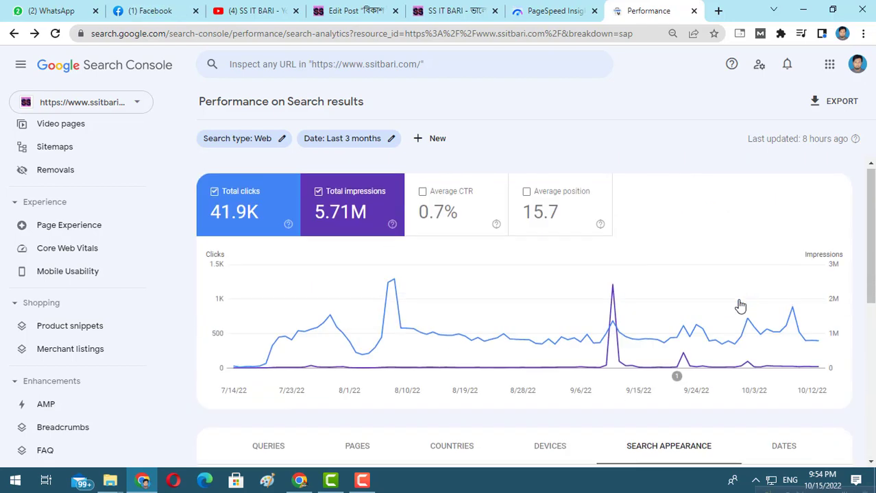
pyautogui.scroll(-5, 739, 306)
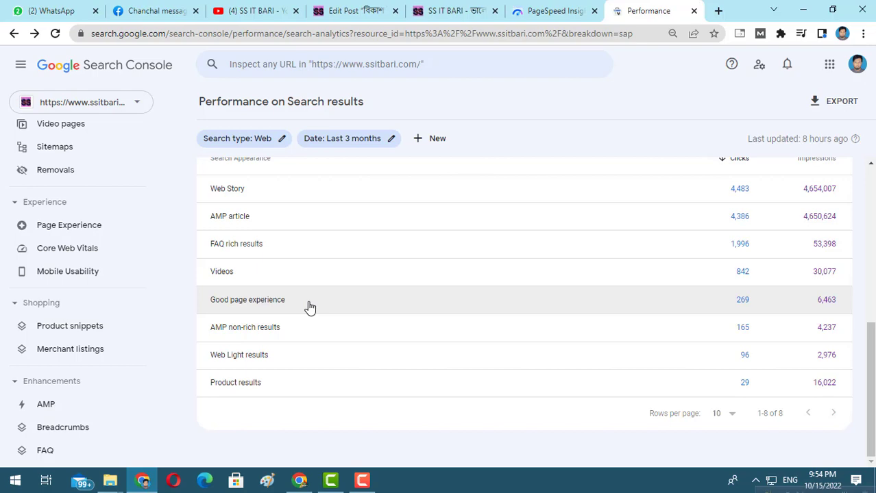
pyautogui.click(556, 10)
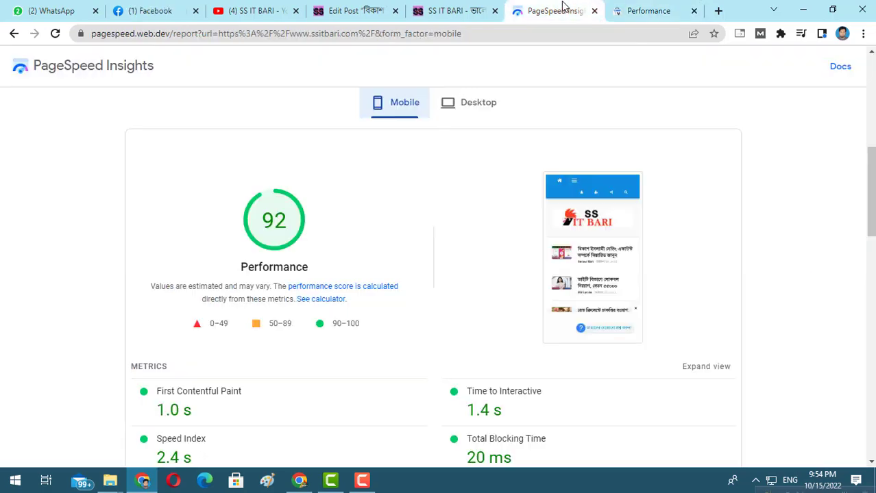
pyautogui.scroll(-3, 349, 243)
pyautogui.scroll(5, 349, 246)
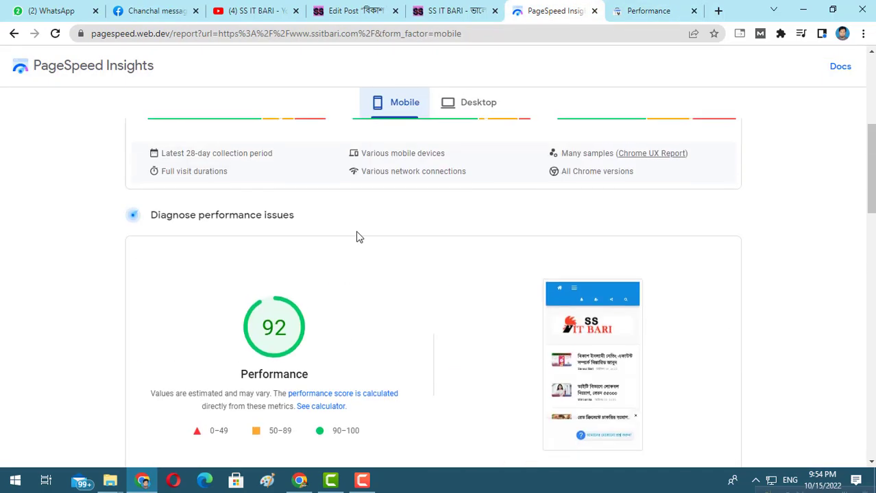
pyautogui.click(649, 7)
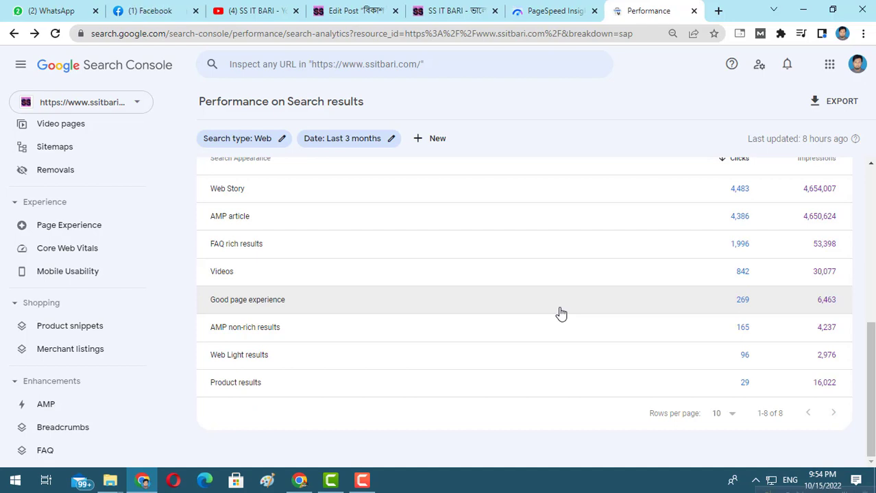
pyautogui.click(532, 8)
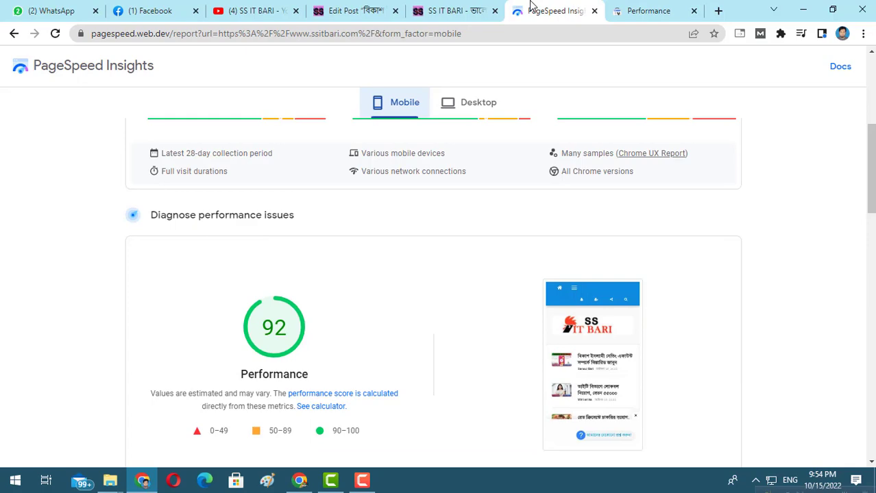
# - Switch to the ssitbari.com WordPress admin and open the list of installed plugins
pyautogui.click(351, 8)
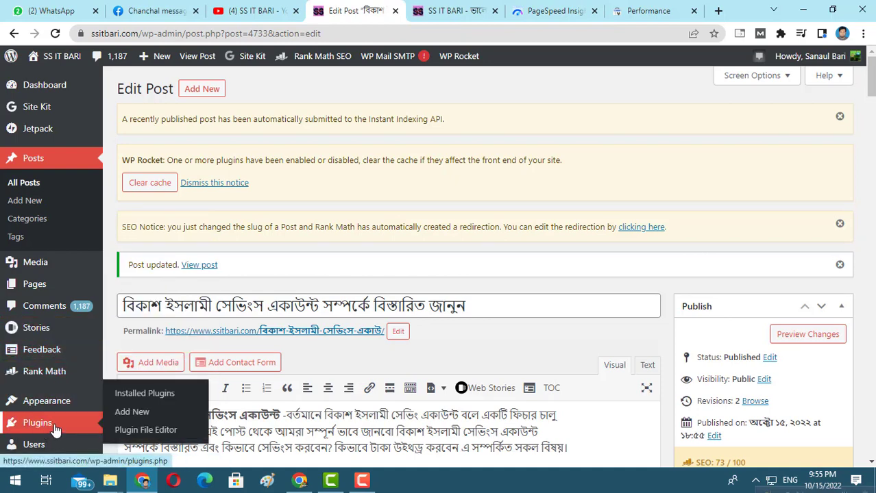
pyautogui.click(144, 393)
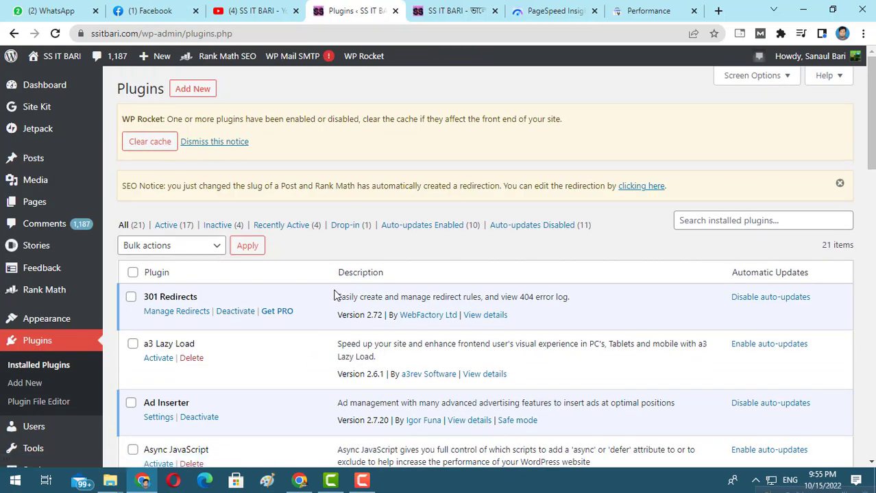
pyautogui.scroll(-2, 334, 295)
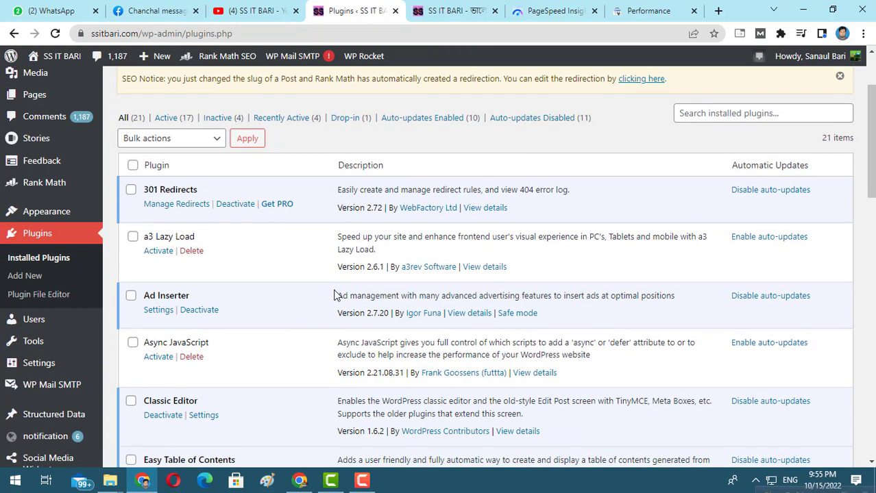
pyautogui.scroll(2, 334, 295)
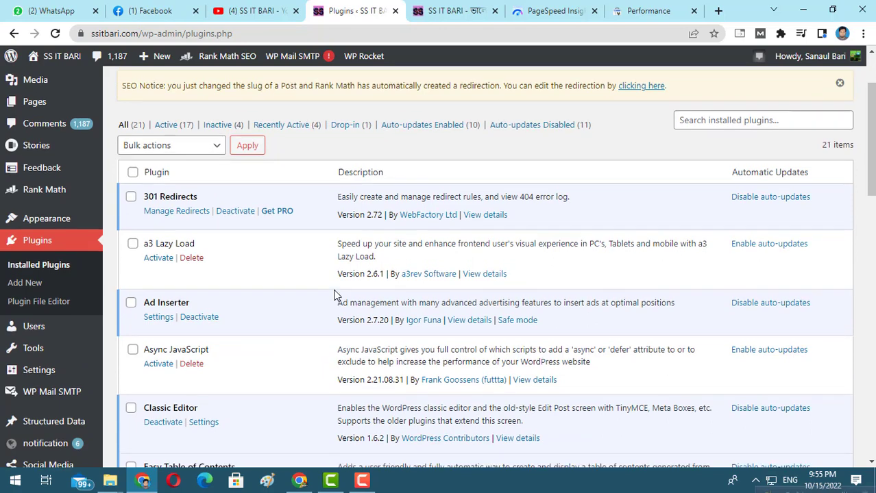
pyautogui.scroll(-2, 333, 295)
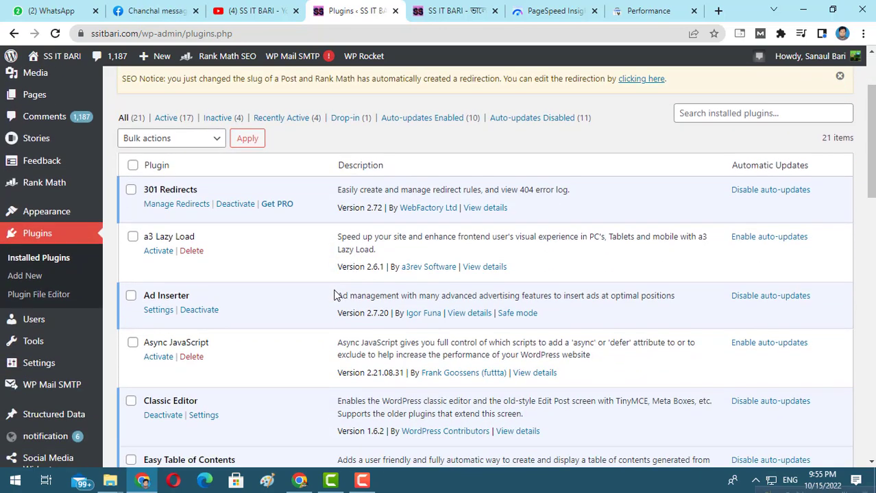
pyautogui.scroll(2, 336, 293)
# - Open the page for adding new plugins in a separate browser tab and go to its plugin search
pyautogui.rightClick(197, 94)
pyautogui.click(231, 103)
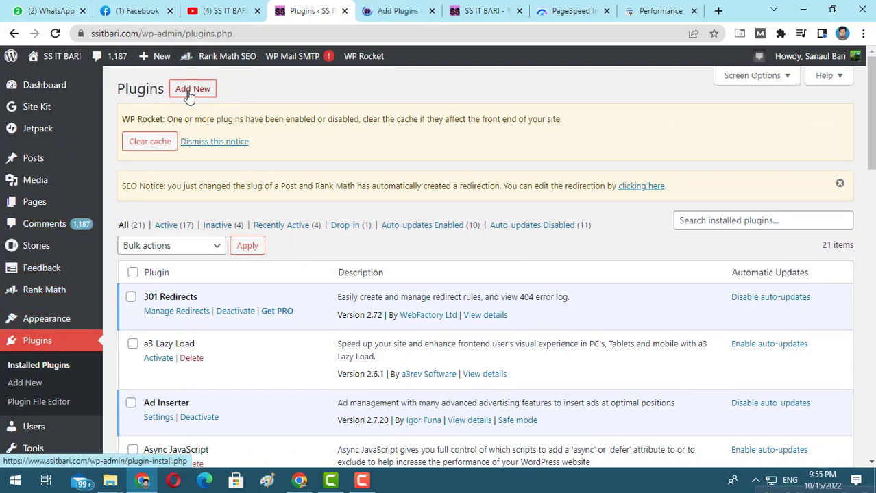
pyautogui.click(394, 15)
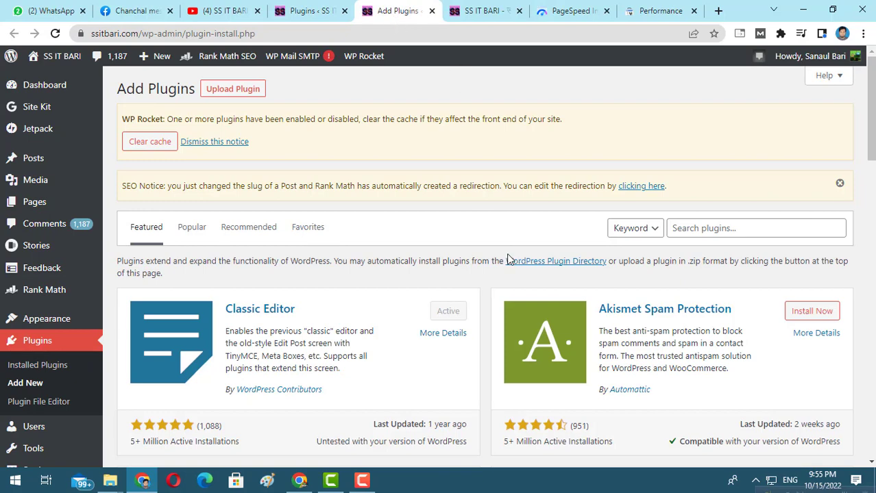
pyautogui.scroll(-2, 479, 288)
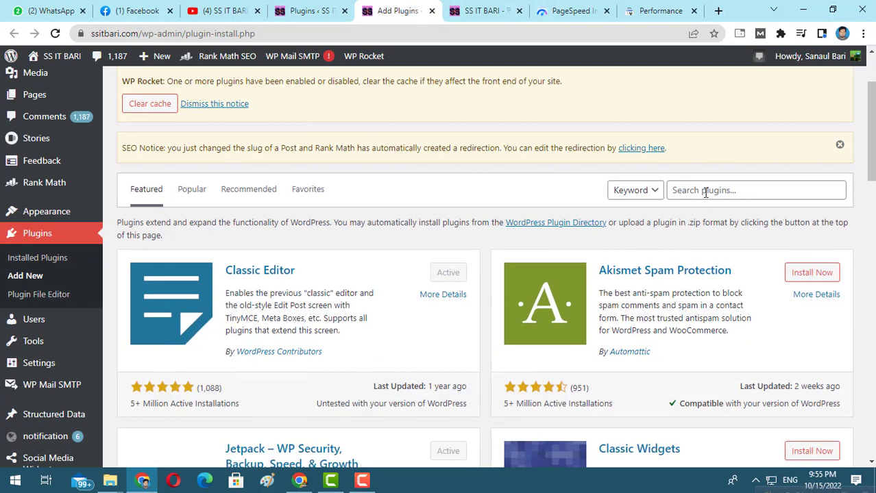
pyautogui.click(705, 191)
# - Copy the name "a3 Lazy Load" from the installed plugins list and search the plugin directory for it
pyautogui.click(306, 11)
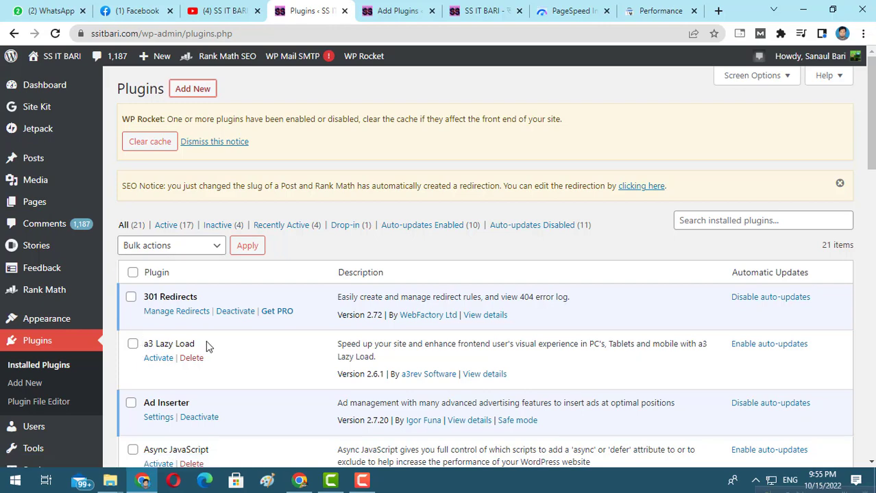
pyautogui.moveTo(195, 344); pyautogui.dragTo(146, 342)
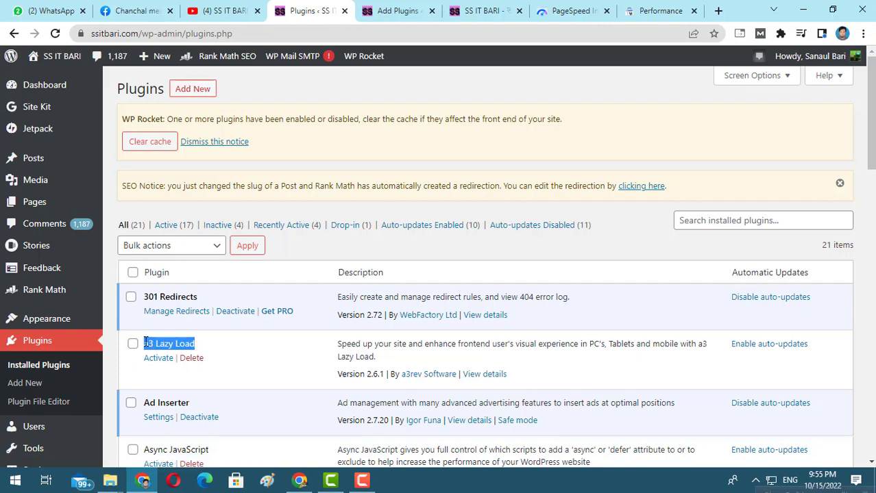
pyautogui.rightClick(146, 343)
pyautogui.click(171, 354)
pyautogui.click(647, 11)
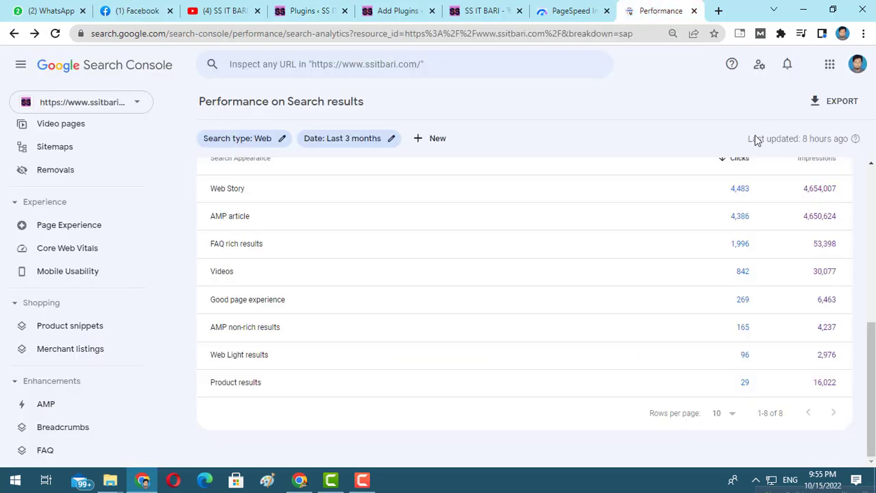
pyautogui.click(557, 9)
pyautogui.click(497, 10)
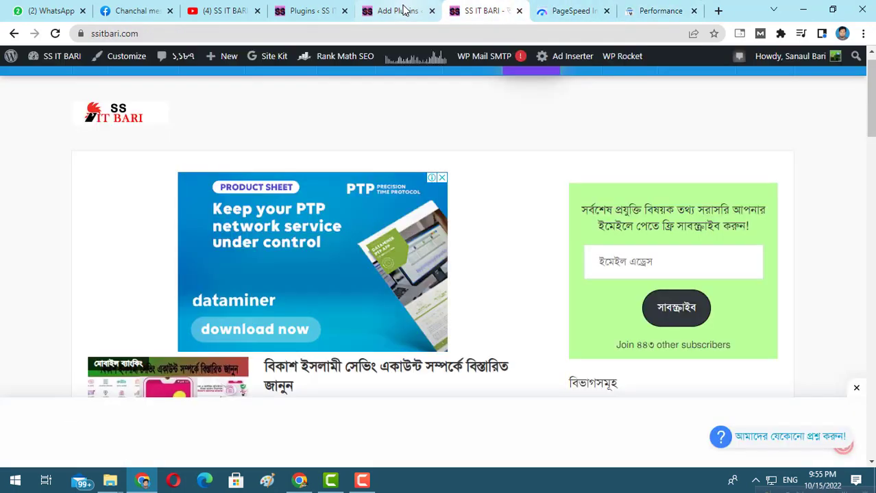
pyautogui.click(404, 9)
pyautogui.rightClick(703, 185)
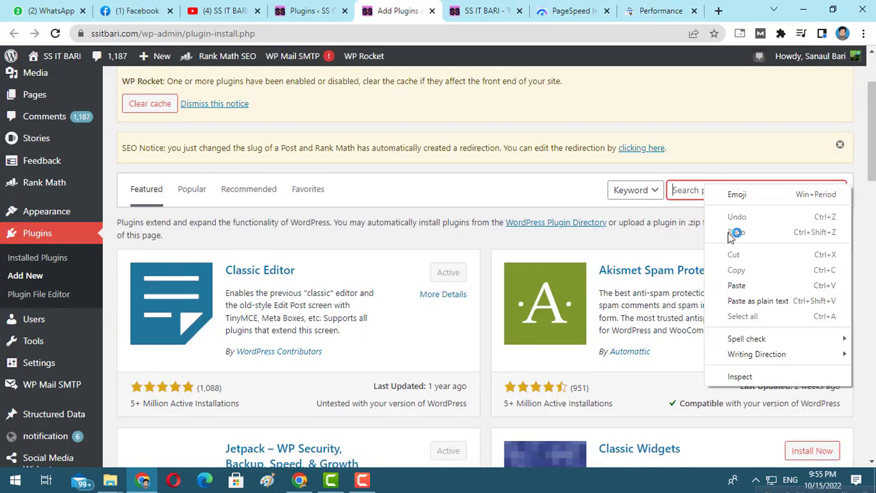
pyautogui.click(736, 286)
pyautogui.click(812, 272)
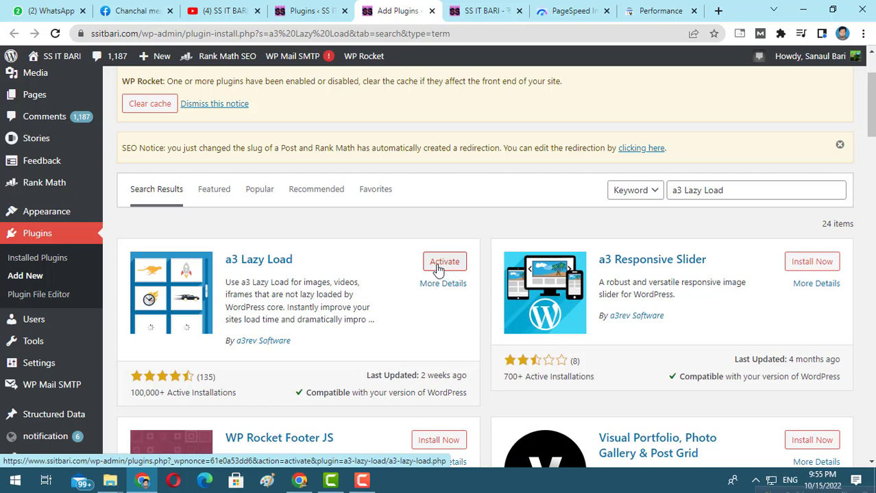
# - Activate the a3 Lazy Load plugin from the installed plugins list and check its entry
pyautogui.click(310, 11)
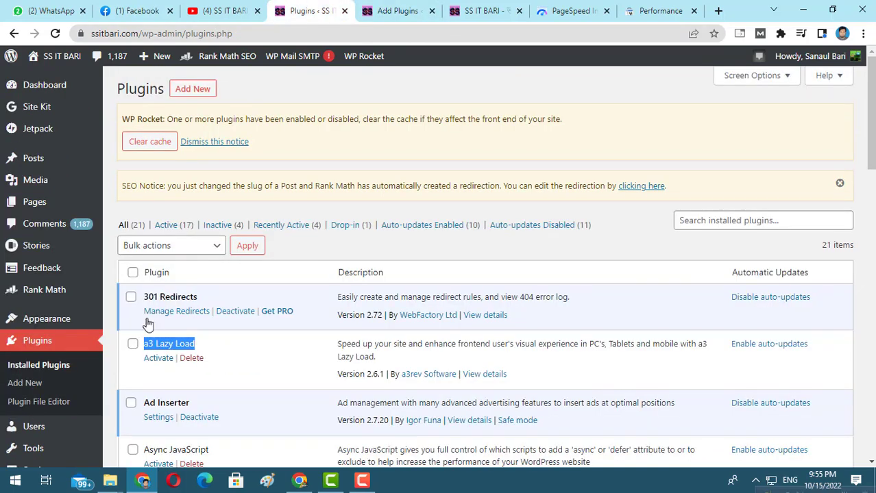
pyautogui.scroll(-2, 145, 322)
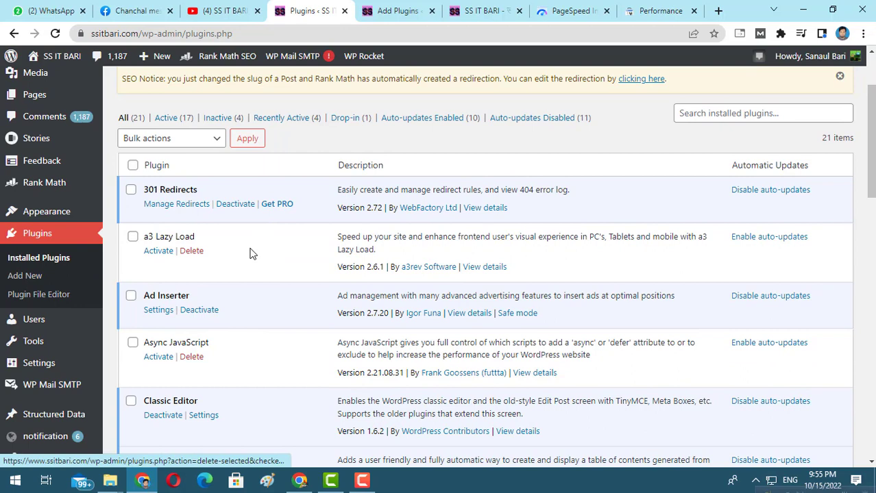
pyautogui.click(157, 252)
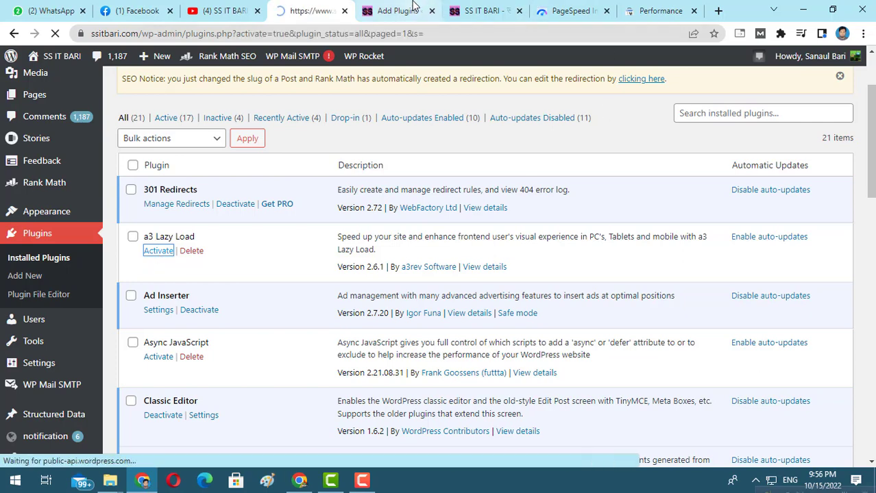
pyautogui.click(396, 11)
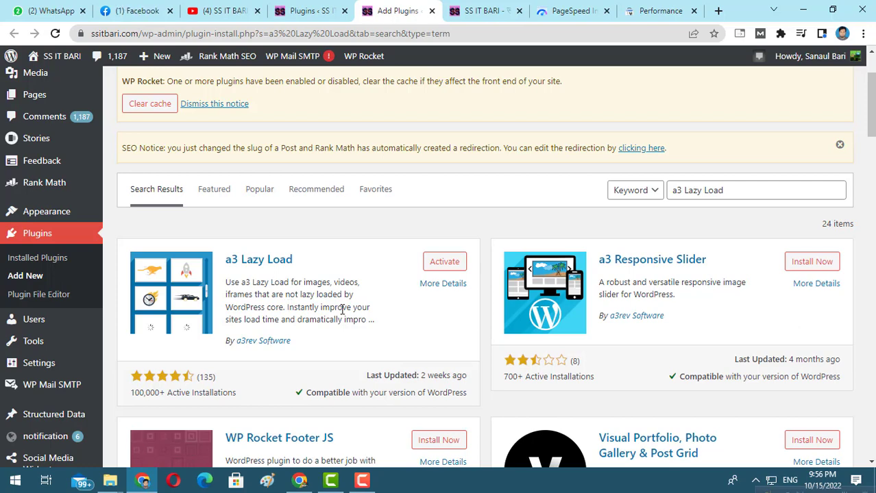
pyautogui.scroll(-2, 342, 308)
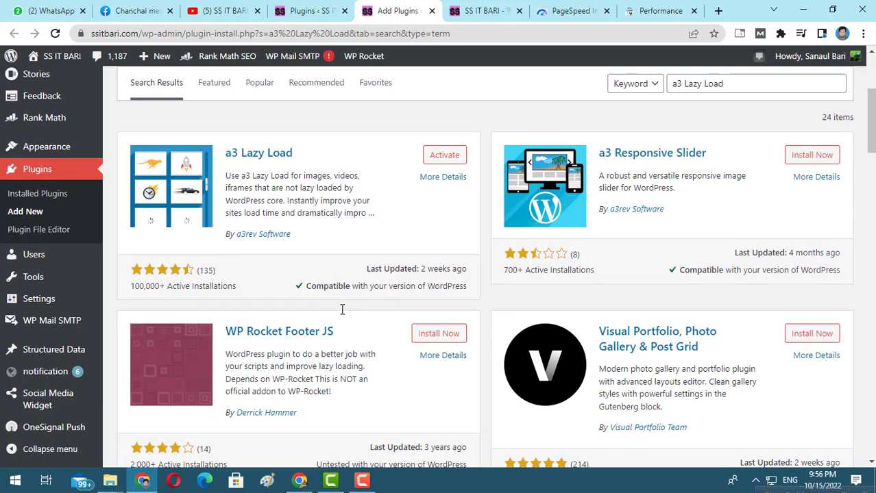
pyautogui.scroll(3, 342, 312)
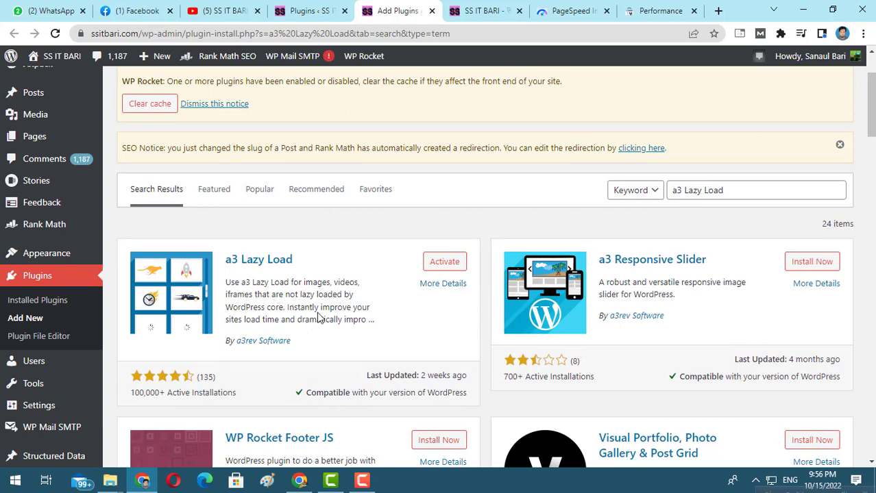
pyautogui.click(313, 15)
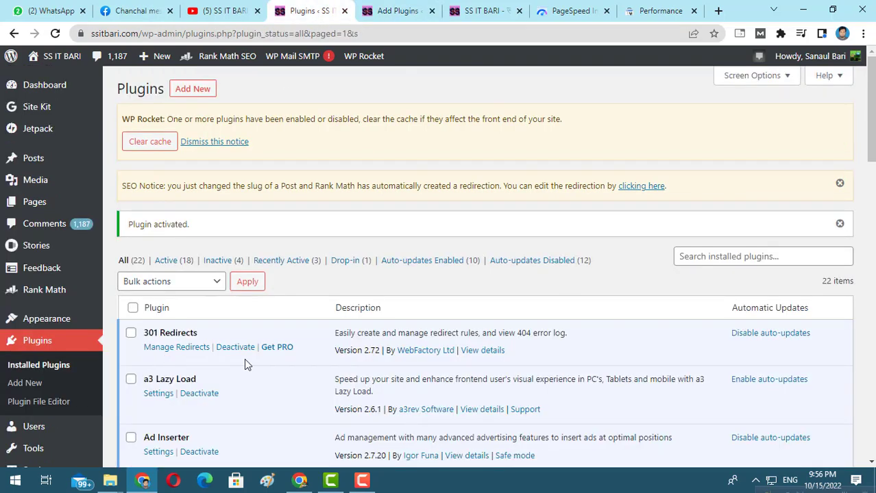
pyautogui.scroll(-2, 244, 364)
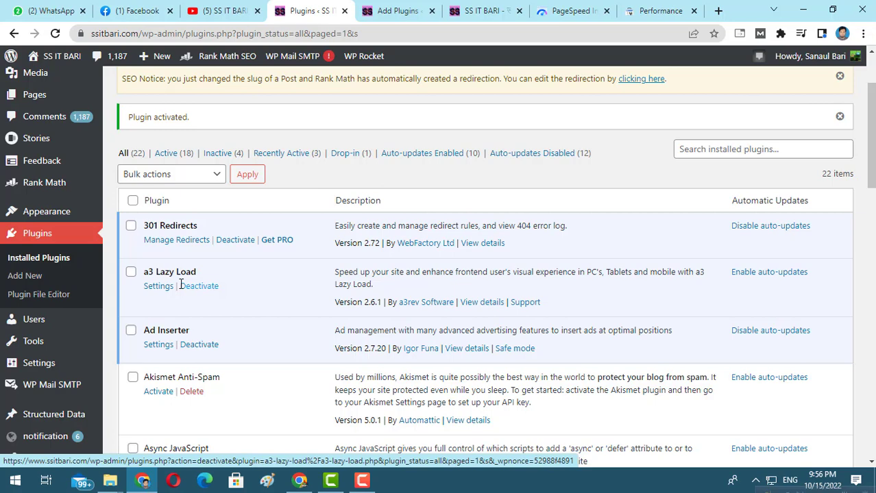
# - Copy the name "Async JavaScript" from the installed plugins list and replace the plugin directory search with it
pyautogui.scroll(-3, 180, 283)
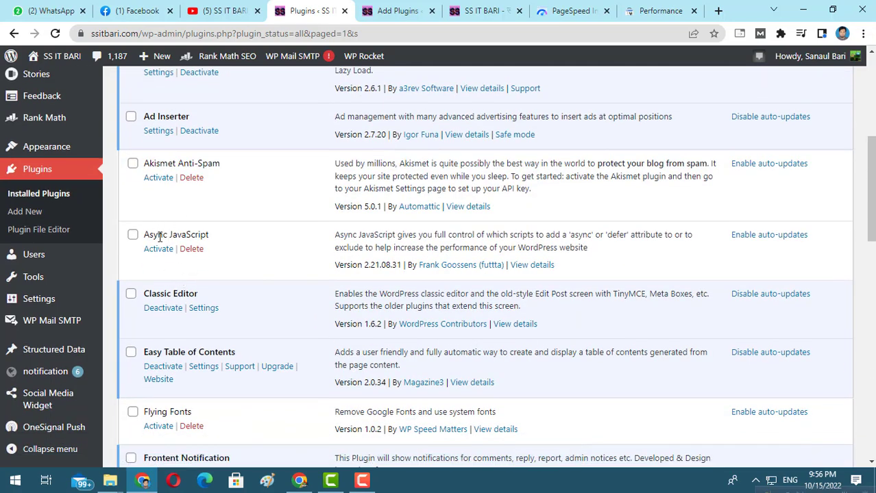
pyautogui.moveTo(143, 237); pyautogui.dragTo(194, 235)
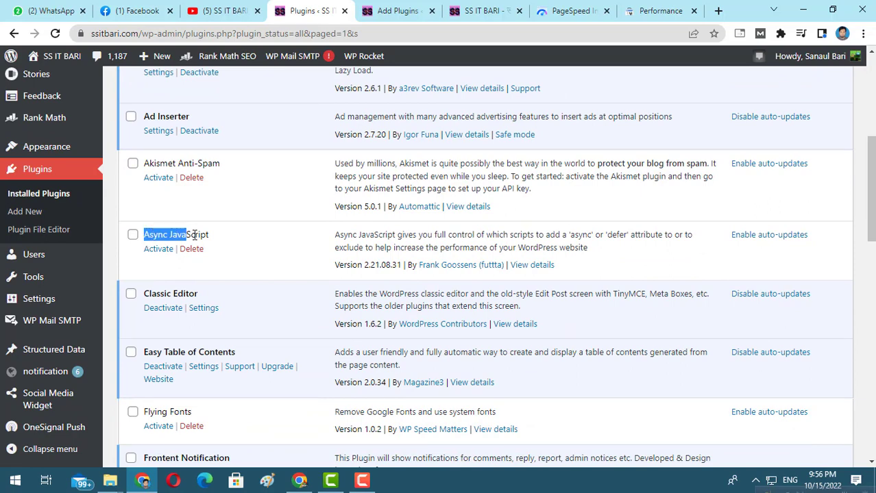
pyautogui.rightClick(209, 235)
pyautogui.click(226, 243)
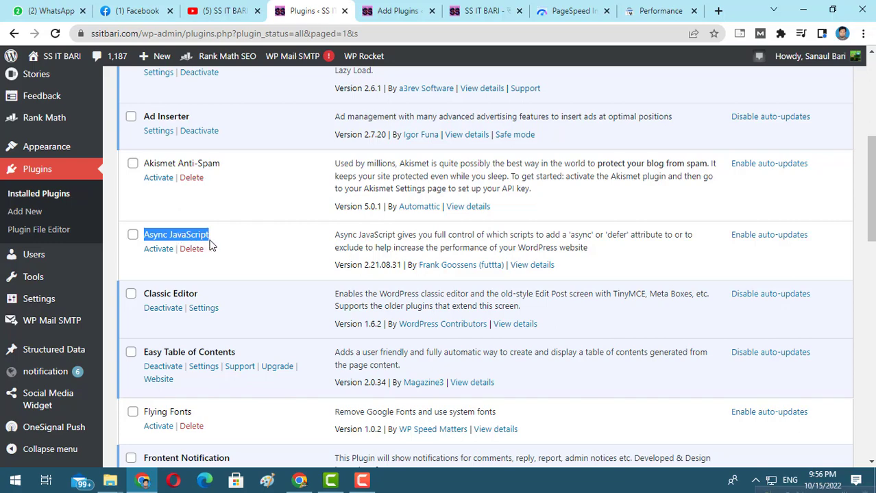
pyautogui.click(397, 11)
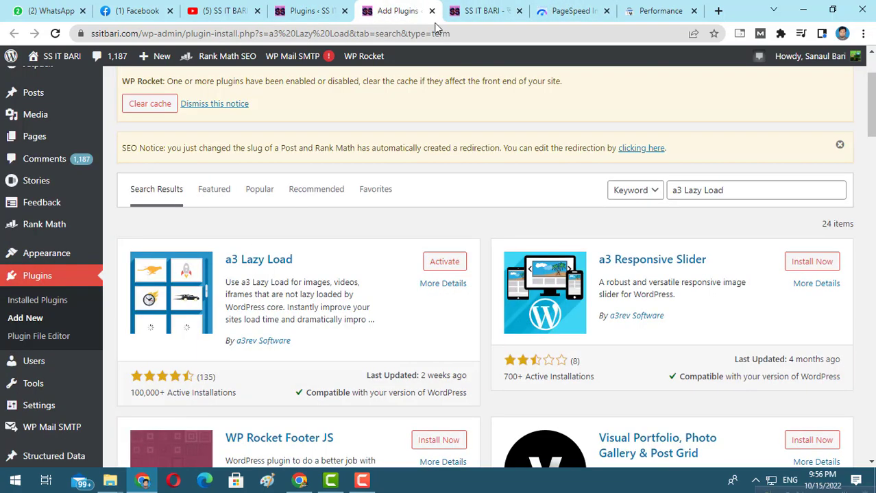
pyautogui.moveTo(745, 198); pyautogui.dragTo(633, 196)
pyautogui.rightClick(672, 192)
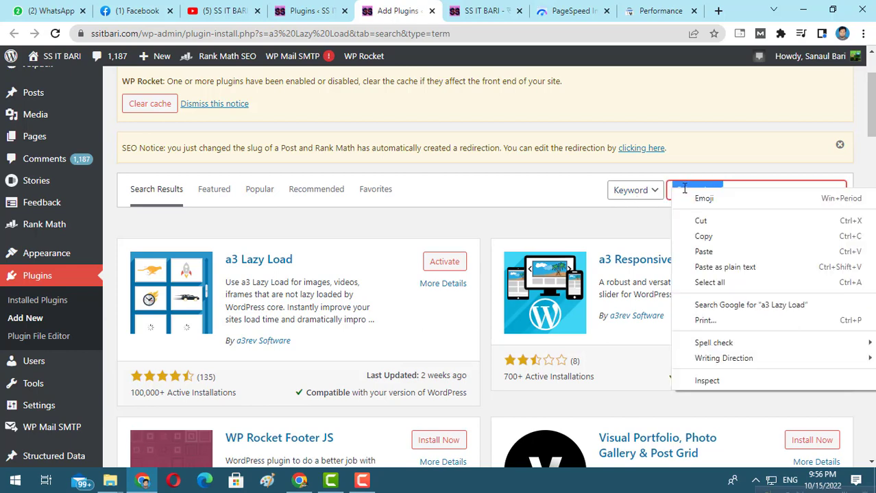
pyautogui.click(713, 248)
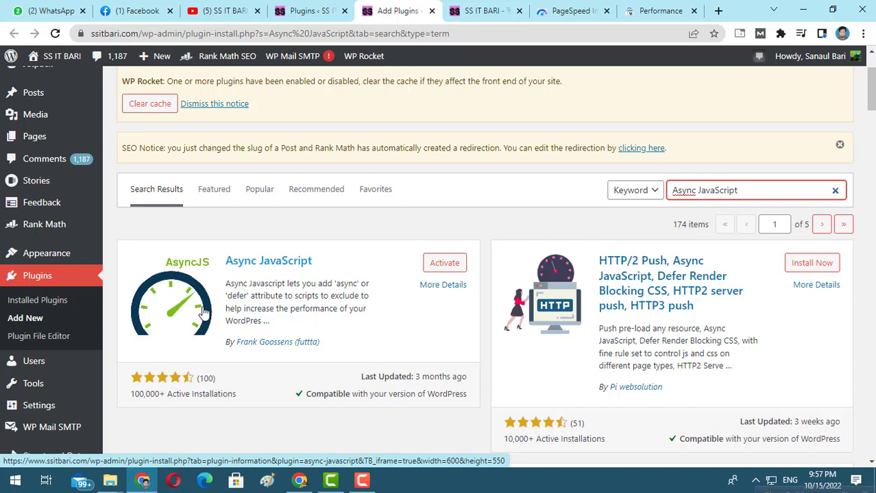
# - Check the Async JavaScript description in the plugin directory and activate the plugin from the installed plugins list
pyautogui.moveTo(226, 309); pyautogui.dragTo(375, 328)
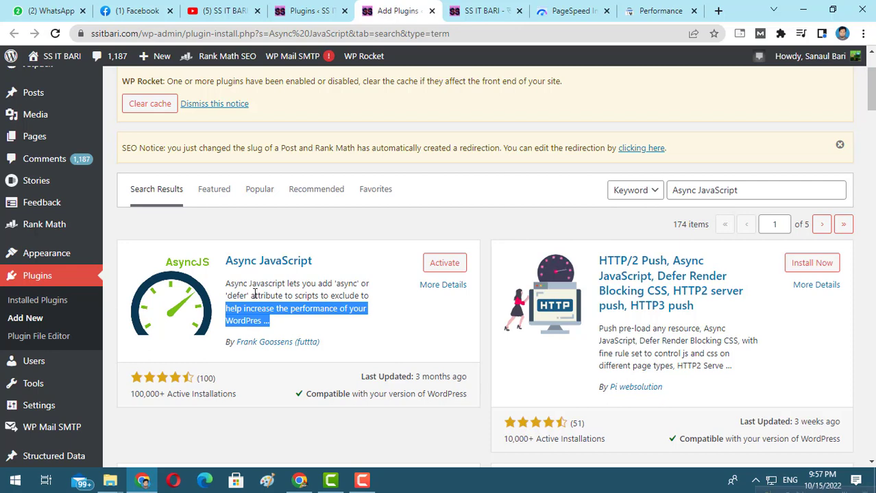
pyautogui.click(445, 263)
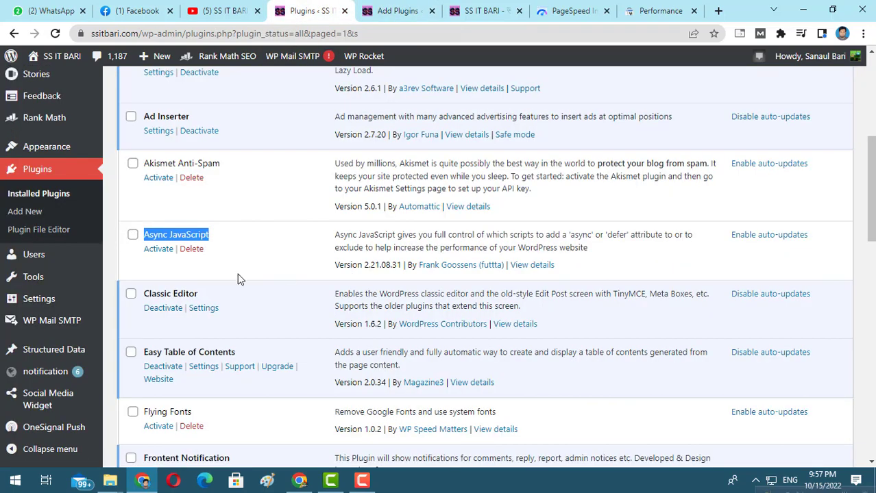
pyautogui.click(250, 216)
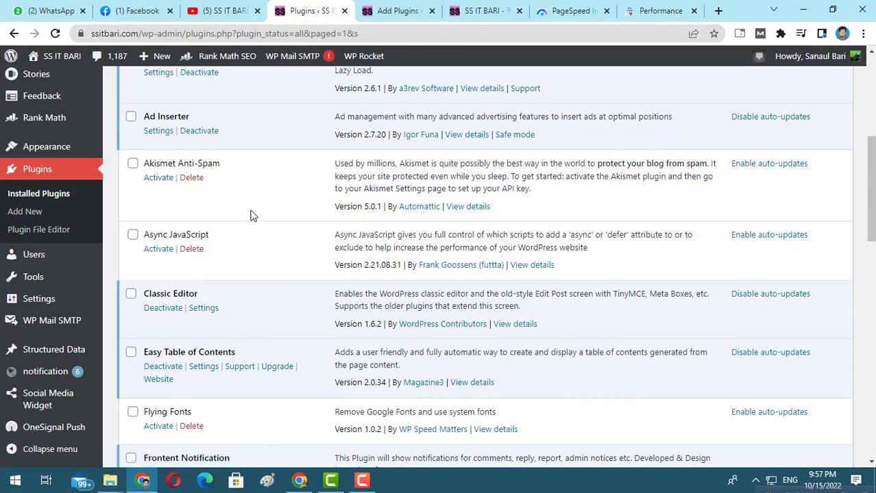
pyautogui.click(158, 250)
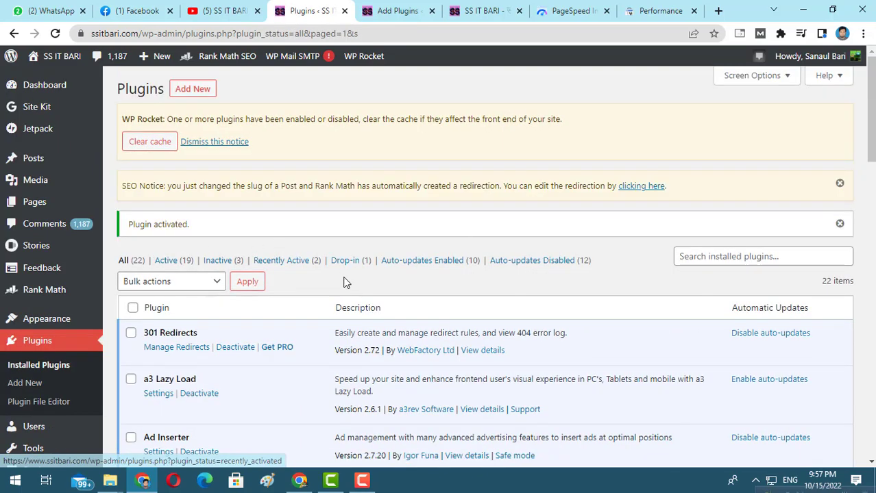
# - Open the Async JavaScript plugin's settings, switch Enable Async JavaScript off and on again, and review the remaining options
pyautogui.scroll(-1, 345, 288)
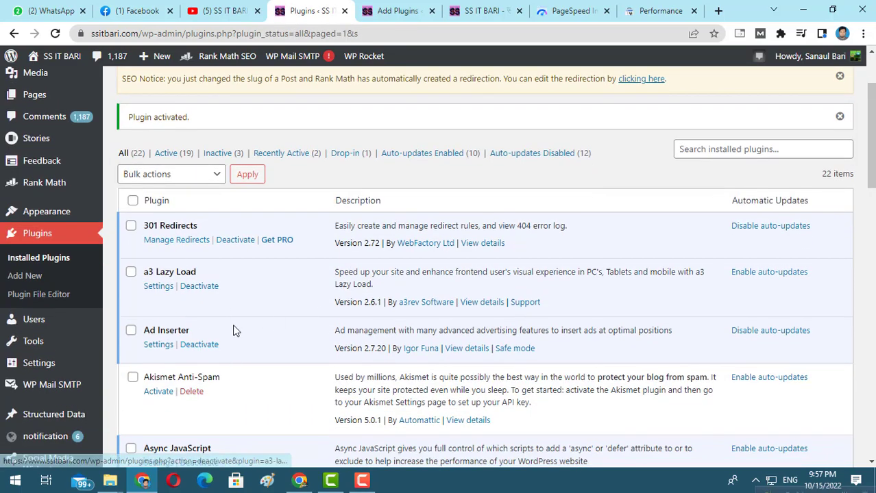
pyautogui.scroll(-5, 235, 329)
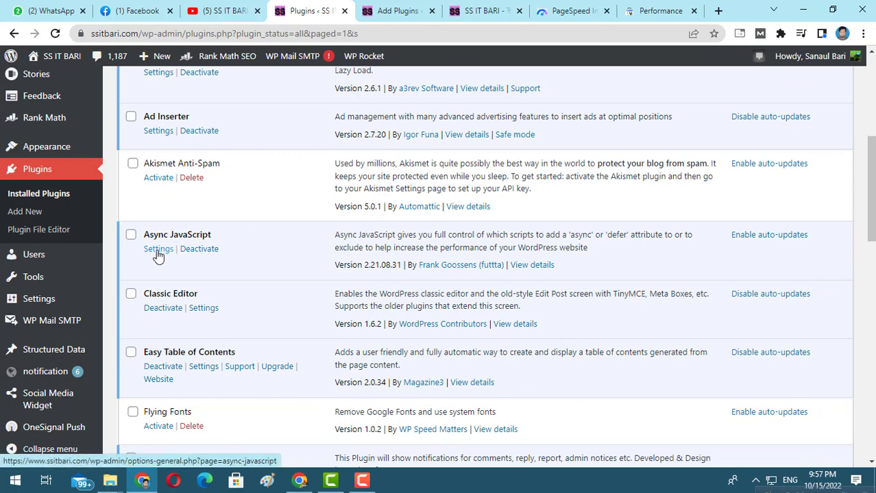
pyautogui.click(158, 251)
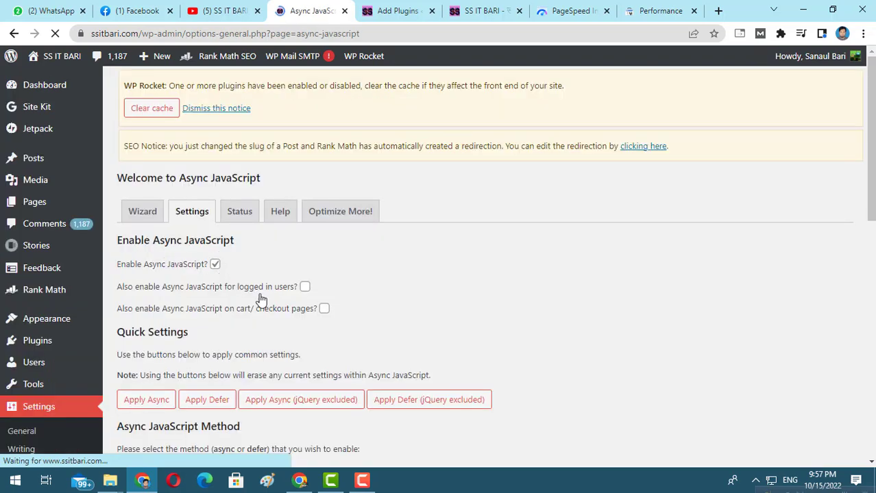
pyautogui.scroll(-2, 284, 309)
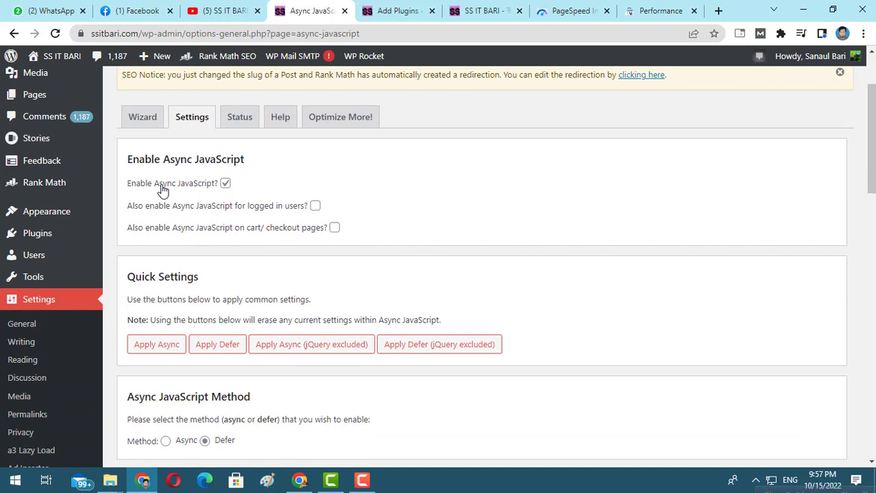
pyautogui.click(224, 184)
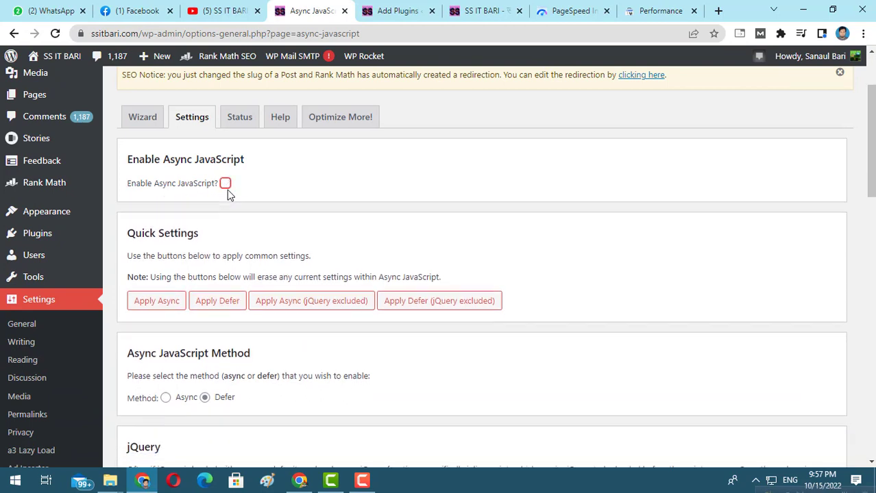
pyautogui.click(225, 184)
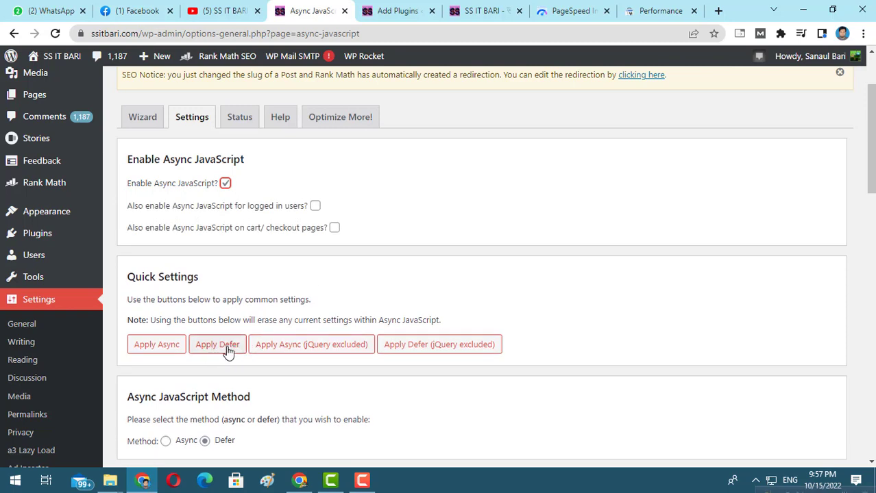
pyautogui.scroll(-12, 228, 352)
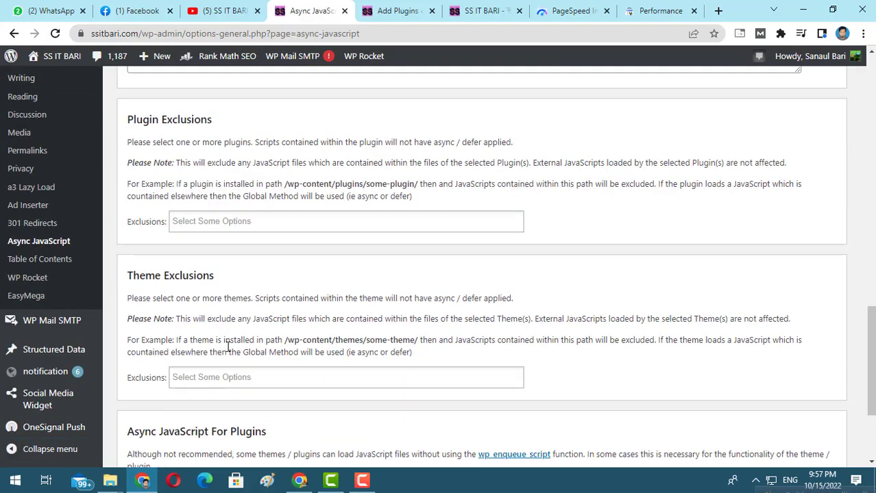
pyautogui.scroll(-2, 228, 347)
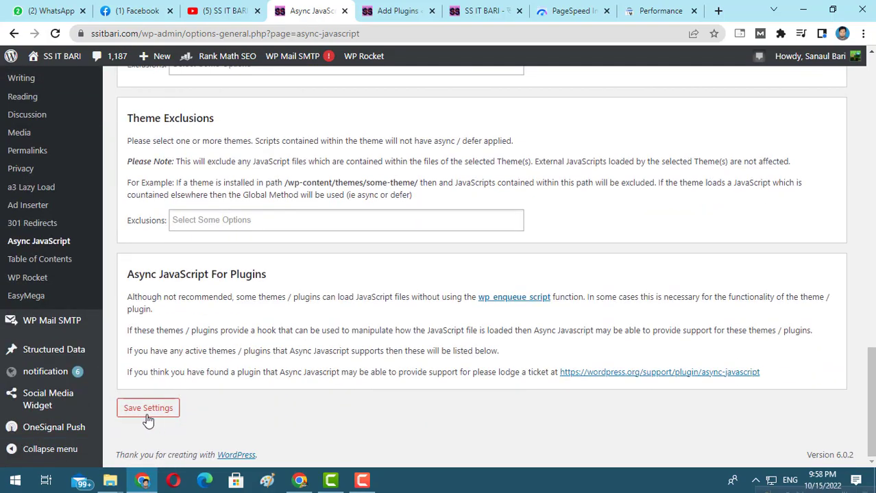
pyautogui.scroll(4, 265, 379)
pyautogui.scroll(10, 266, 380)
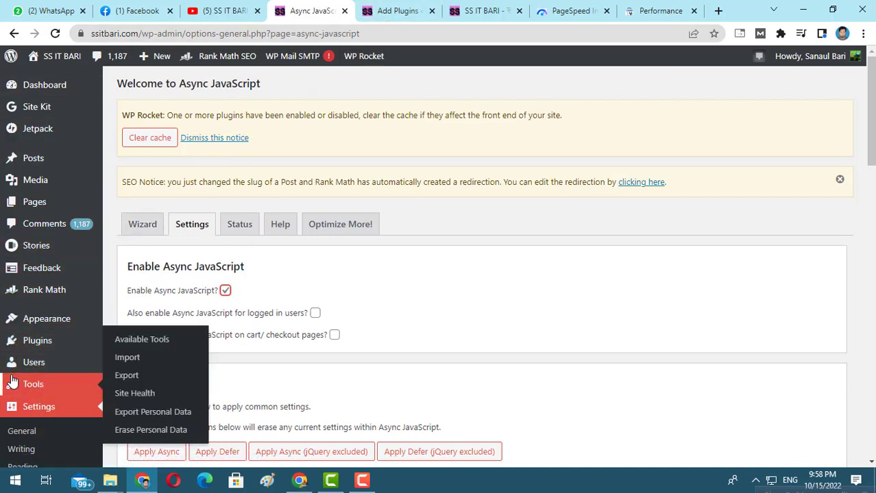
# - Return to the installed plugins list and copy the plugin name "Flying Fonts" from it
pyautogui.click(143, 344)
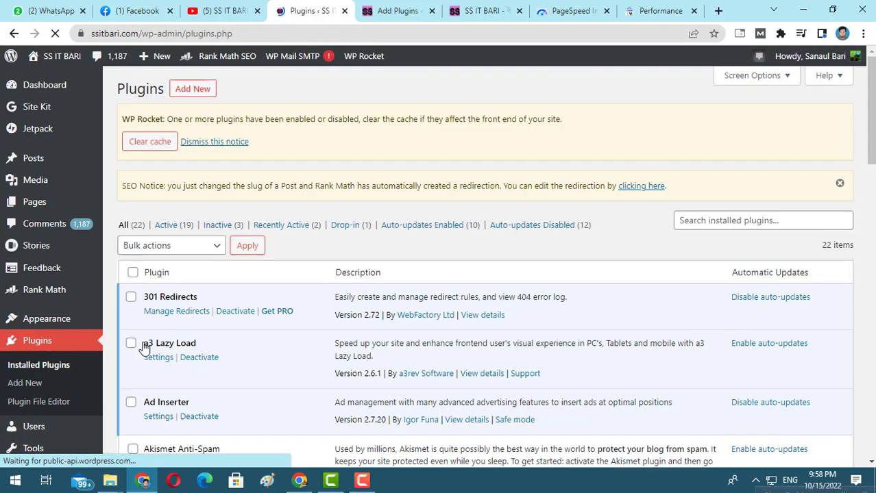
pyautogui.scroll(-2, 294, 337)
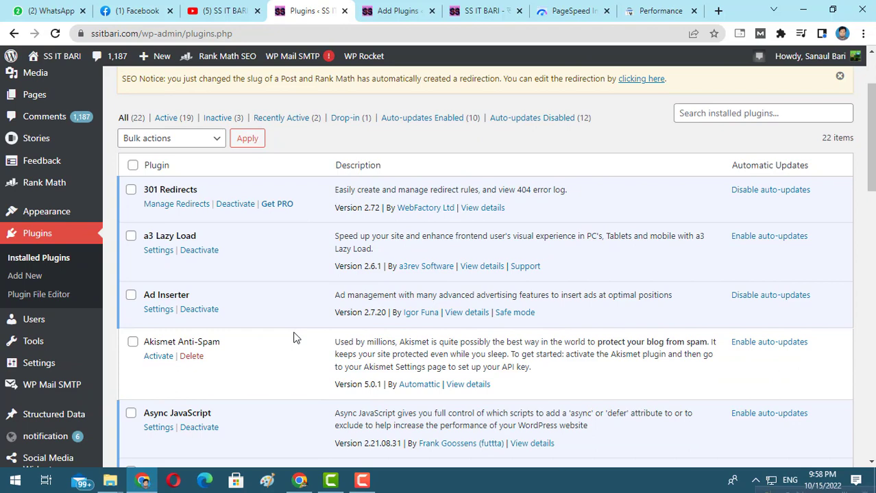
pyautogui.scroll(-2, 295, 337)
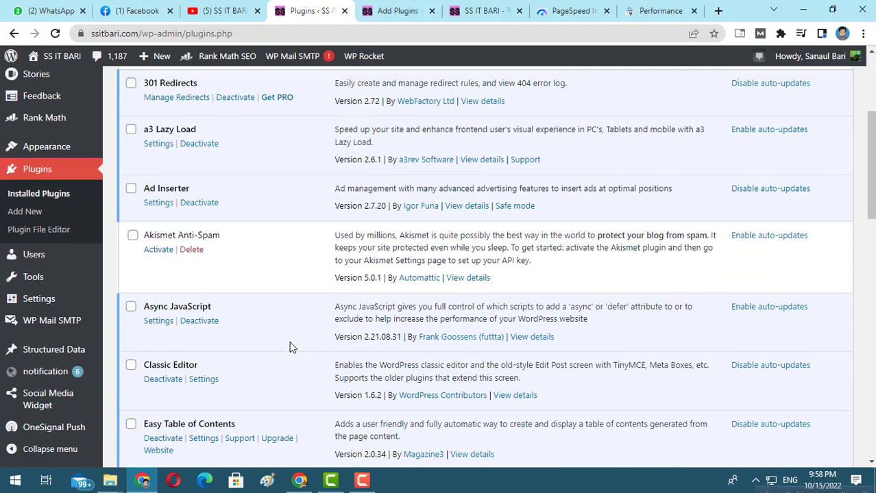
pyautogui.scroll(-4, 289, 351)
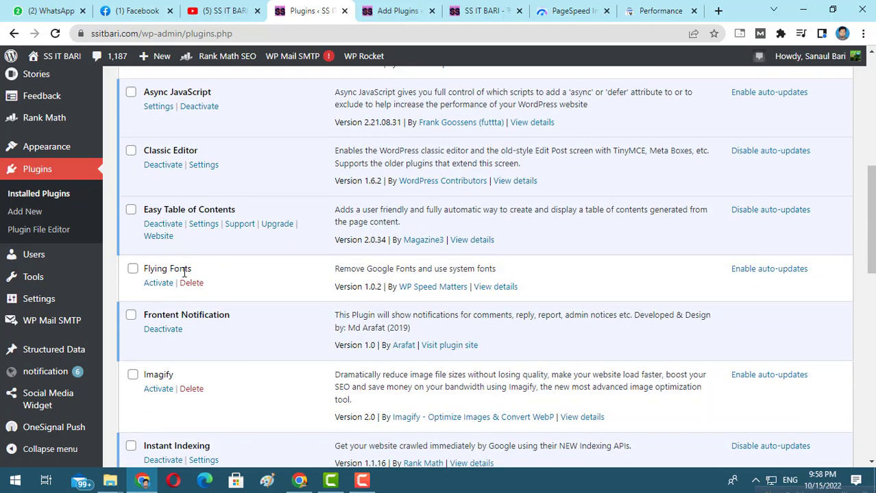
pyautogui.scroll(-2, 187, 272)
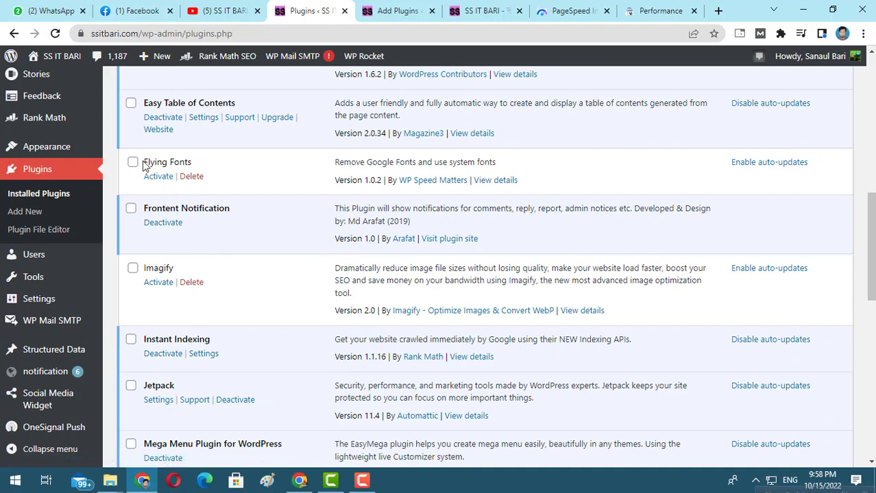
pyautogui.moveTo(144, 162); pyautogui.dragTo(204, 167)
pyautogui.hotkey('ctrl', 'c')
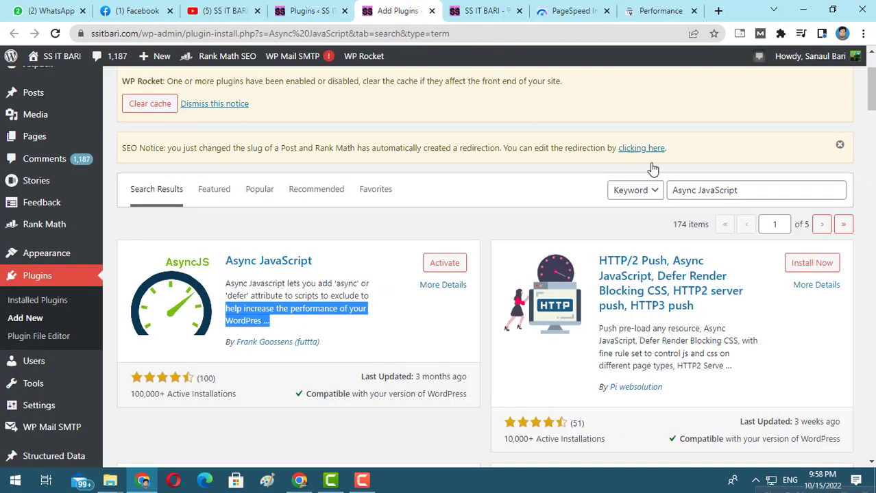
# - Replace the plugin directory search with "Flying Fonts" and read that plugin's description about Google Fonts and system fonts
pyautogui.click(397, 11)
pyautogui.tripleClick(749, 191)
pyautogui.rightClick(748, 191)
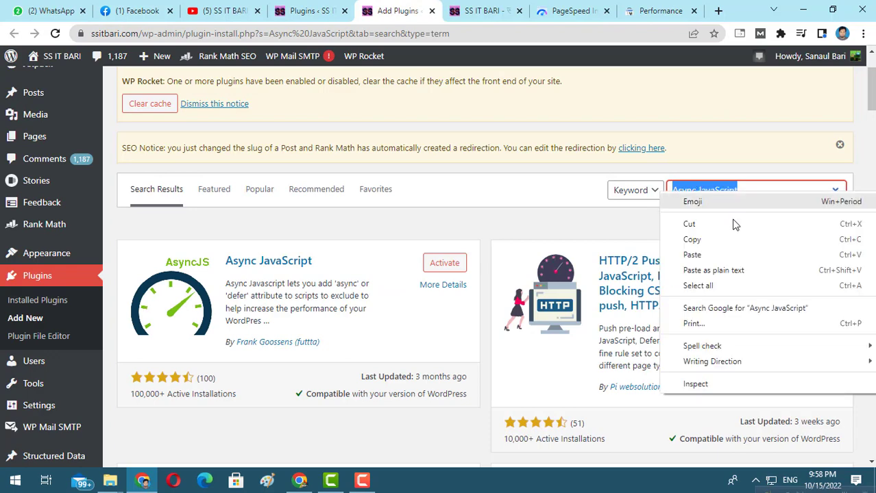
pyautogui.click(700, 254)
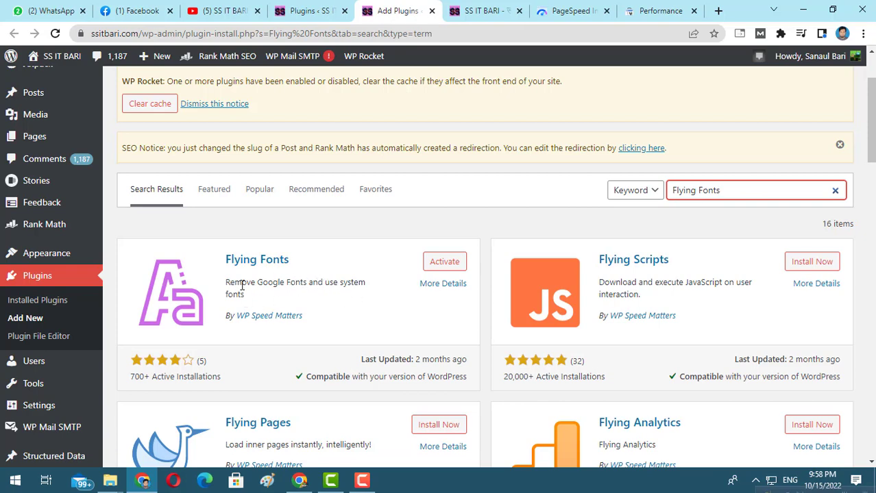
pyautogui.moveTo(224, 262); pyautogui.dragTo(290, 265)
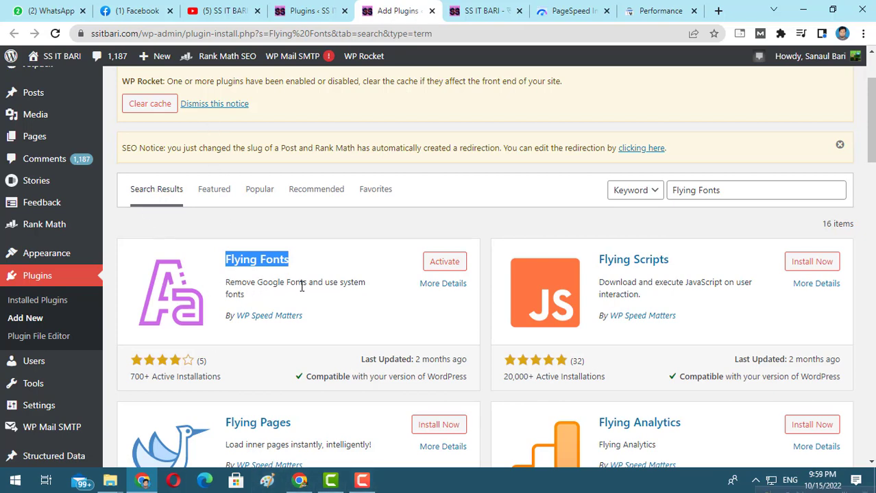
pyautogui.moveTo(258, 282); pyautogui.dragTo(381, 300)
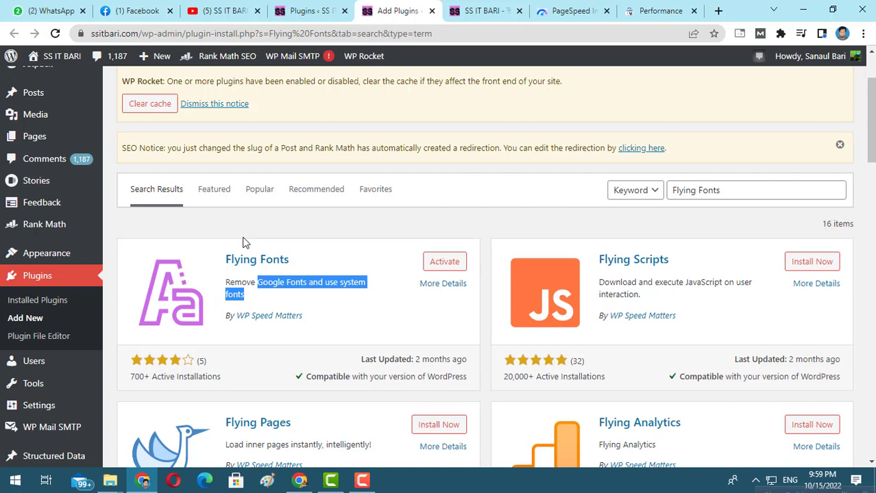
# - Go back to the installed plugins list and look through all its entries for further optimization plugins
pyautogui.click(308, 11)
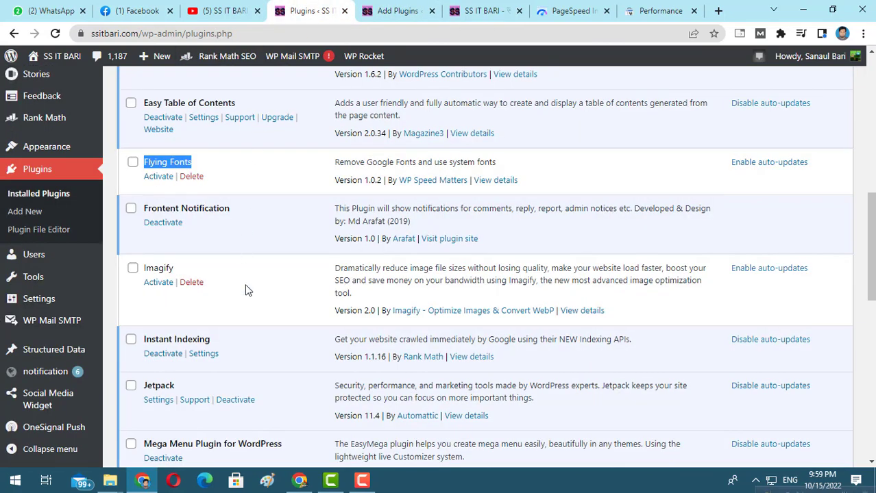
pyautogui.scroll(-2, 253, 315)
pyautogui.scroll(-2, 278, 301)
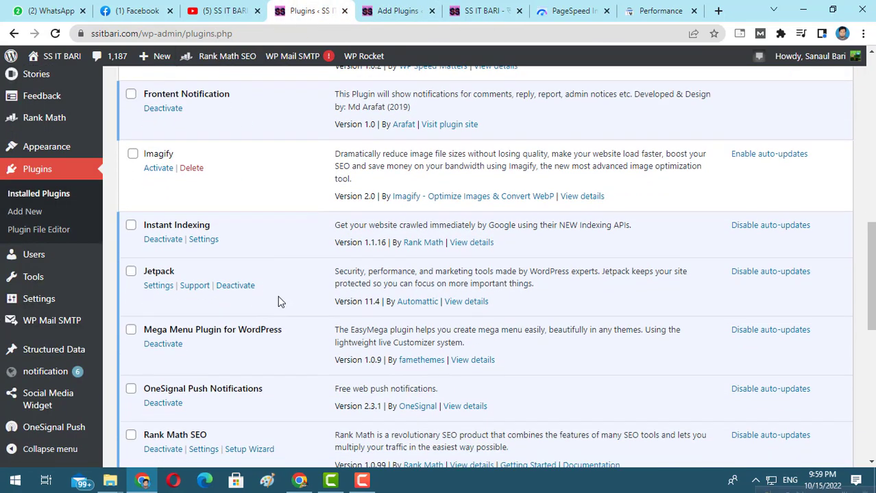
pyautogui.scroll(-2, 279, 301)
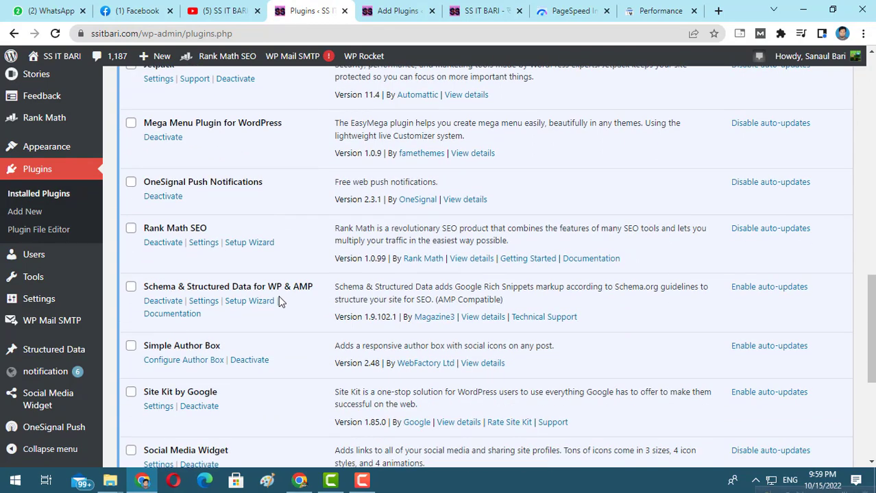
pyautogui.scroll(-2, 279, 302)
pyautogui.scroll(-2, 279, 302)
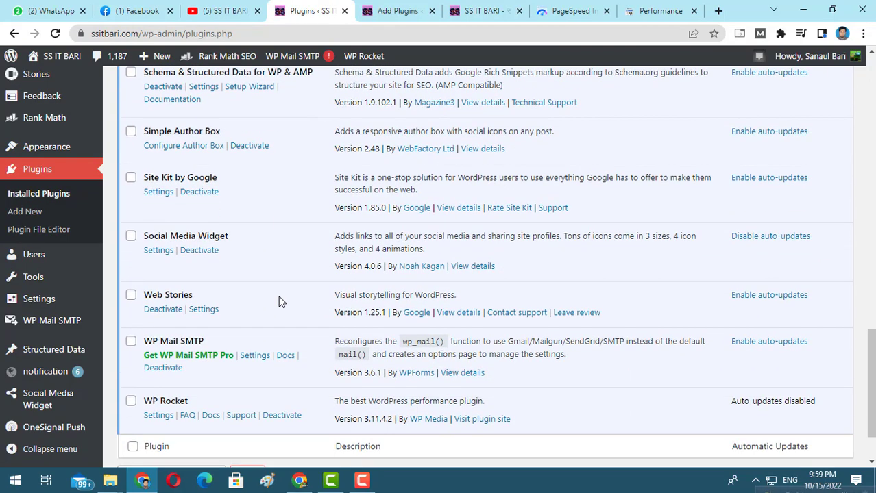
pyautogui.scroll(6, 279, 301)
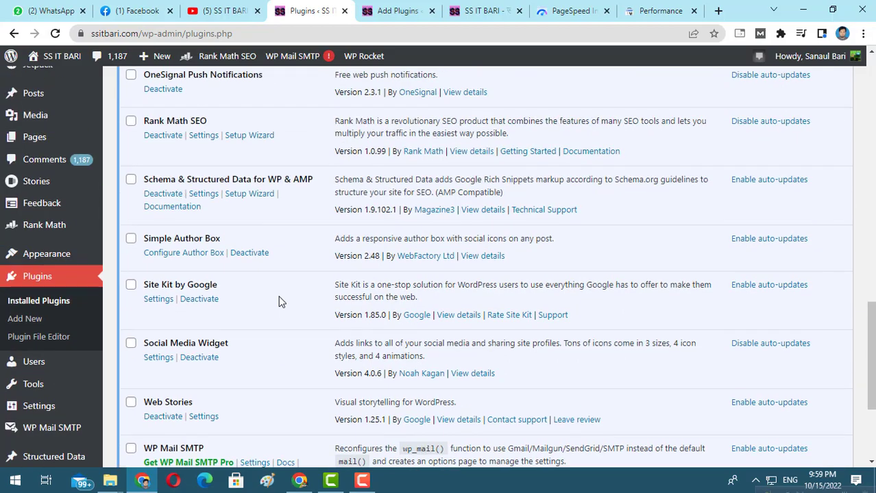
pyautogui.scroll(2, 279, 302)
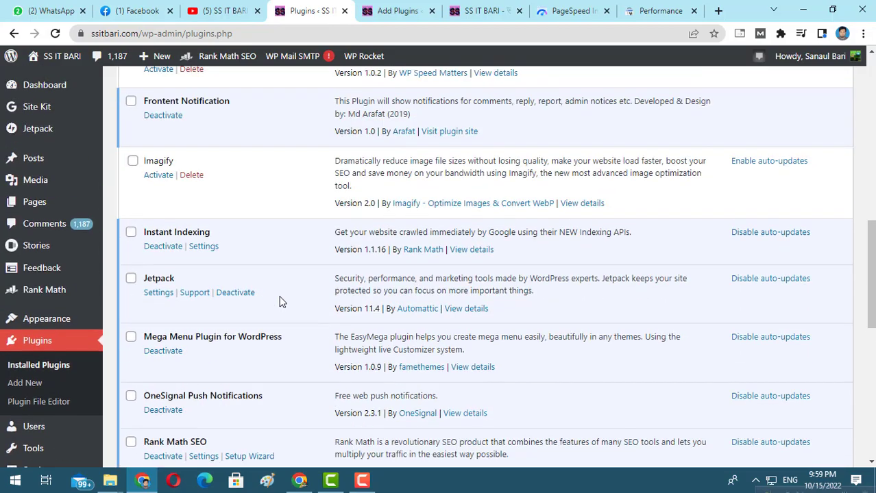
pyautogui.scroll(2, 279, 301)
pyautogui.scroll(-2, 279, 302)
pyautogui.scroll(6, 279, 301)
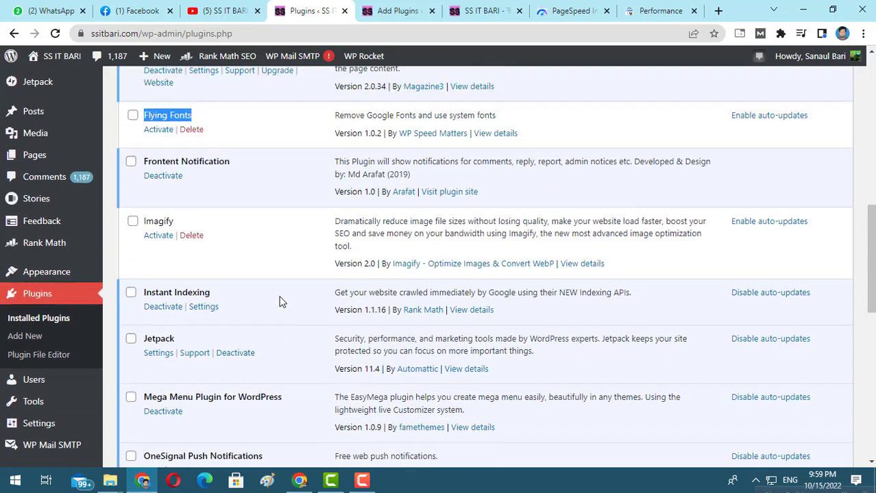
pyautogui.scroll(6, 279, 301)
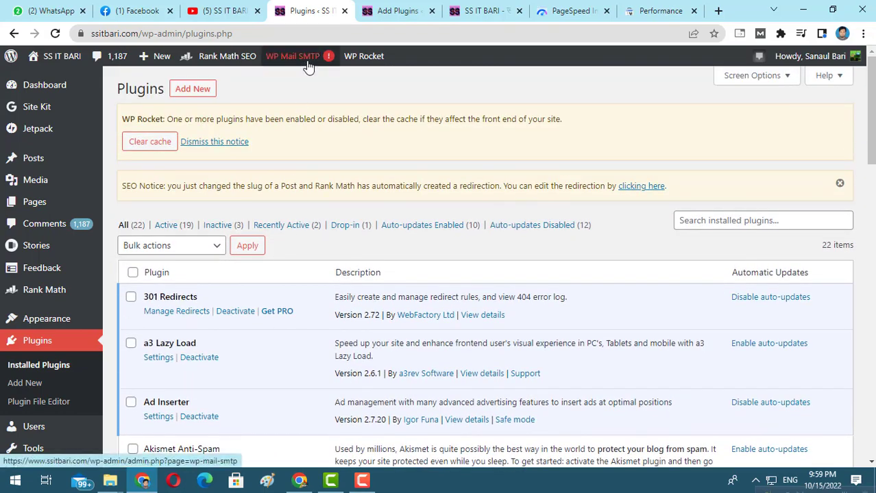
# - Search the plugin directory for "webp" and read the Imagify plugin's description about compressing and converting images
pyautogui.click(398, 11)
pyautogui.moveTo(727, 197); pyautogui.dragTo(619, 195)
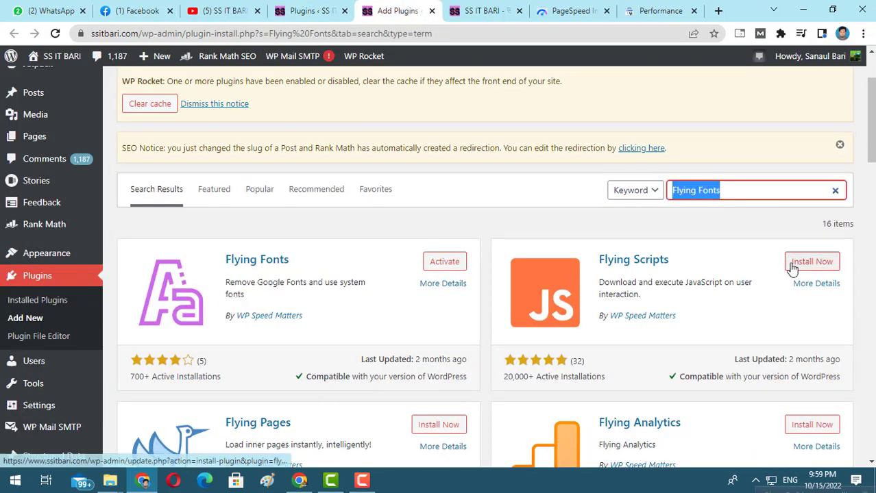
pyautogui.write('webp')
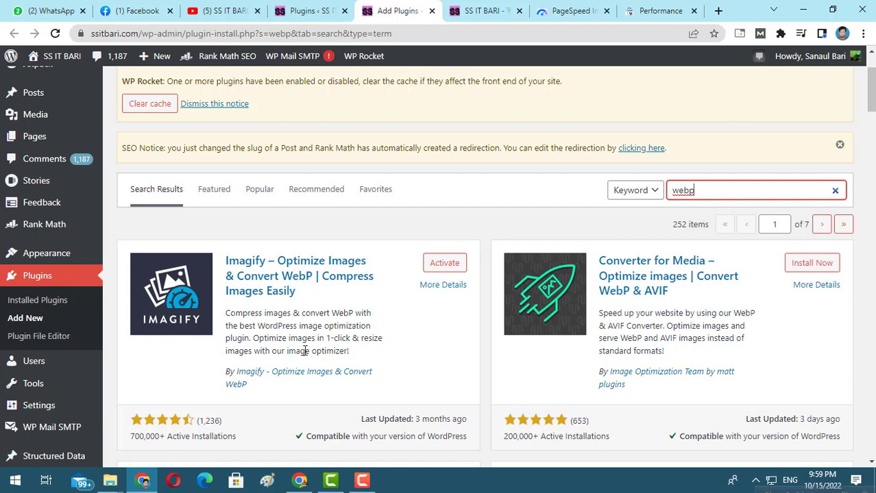
pyautogui.moveTo(230, 313); pyautogui.dragTo(370, 313)
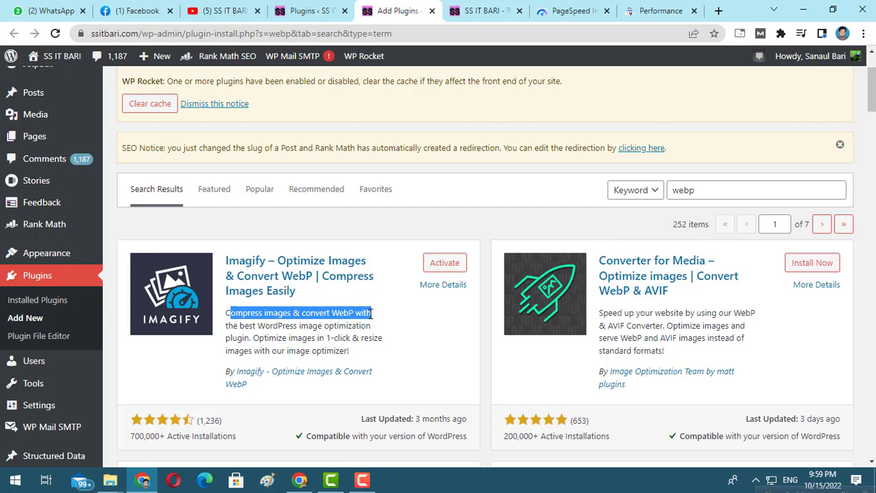
# - Look through the post thumbnails on the live SS IT BARI homepage and compare them with the Imagify plugin's description
pyautogui.click(486, 10)
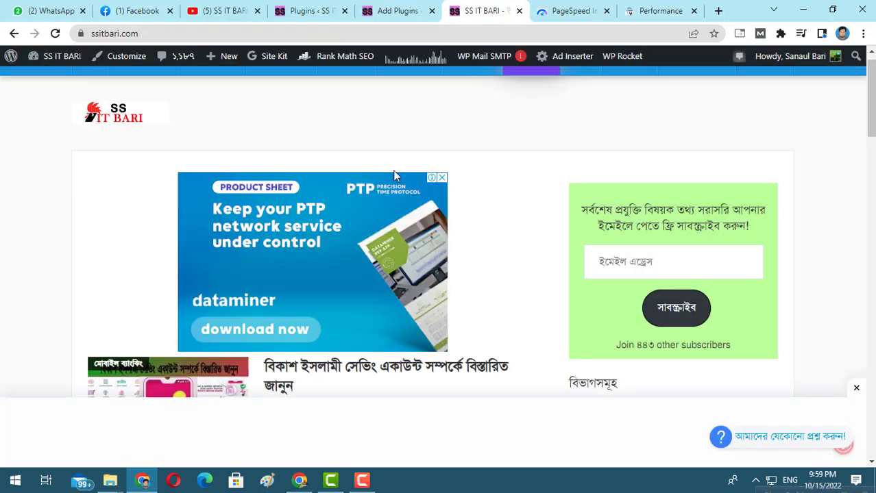
pyautogui.scroll(-5, 355, 293)
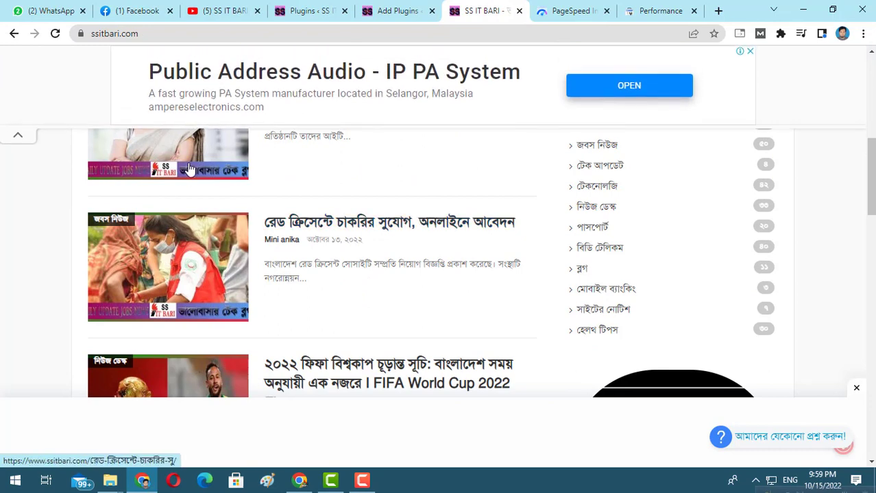
pyautogui.scroll(3, 197, 278)
pyautogui.scroll(-1, 192, 326)
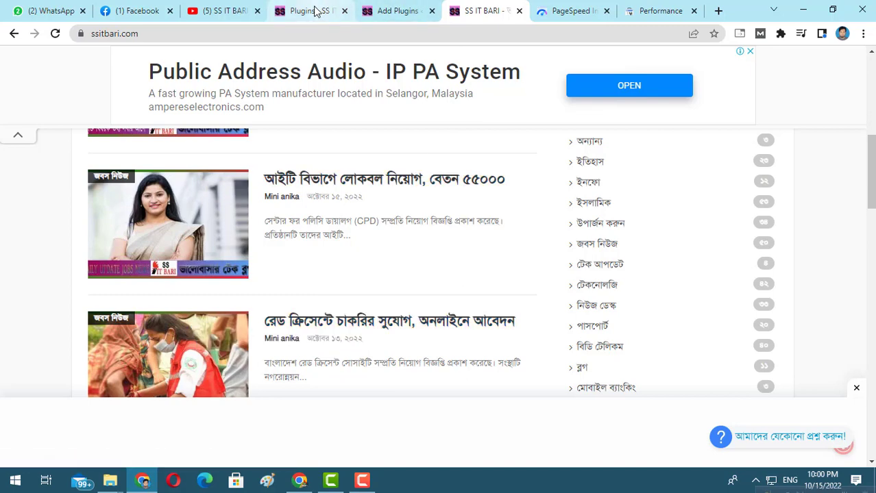
pyautogui.click(403, 11)
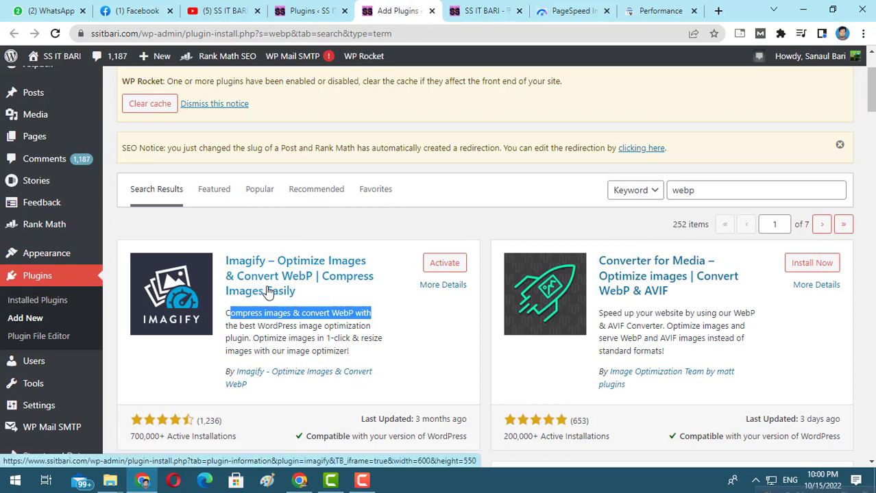
pyautogui.click(473, 11)
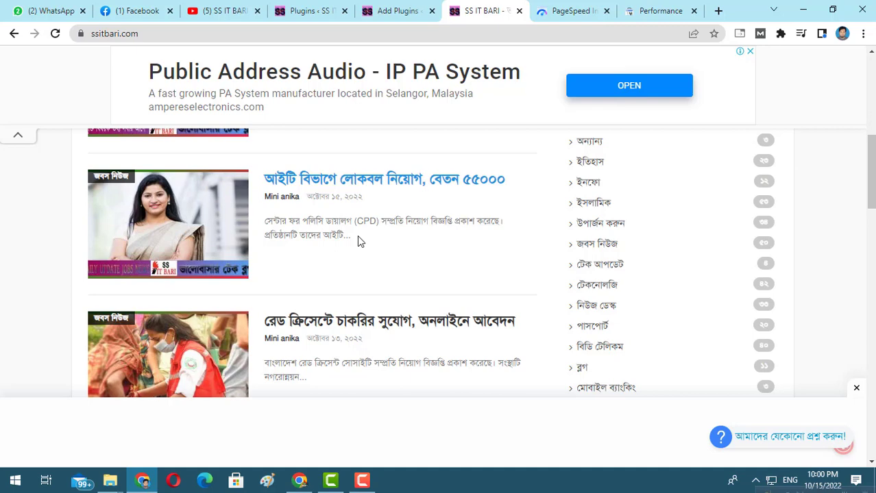
# - Revisit the installed plugins list and review the site's mobile performance score and metrics in the PageSpeed Insights report
pyautogui.click(307, 9)
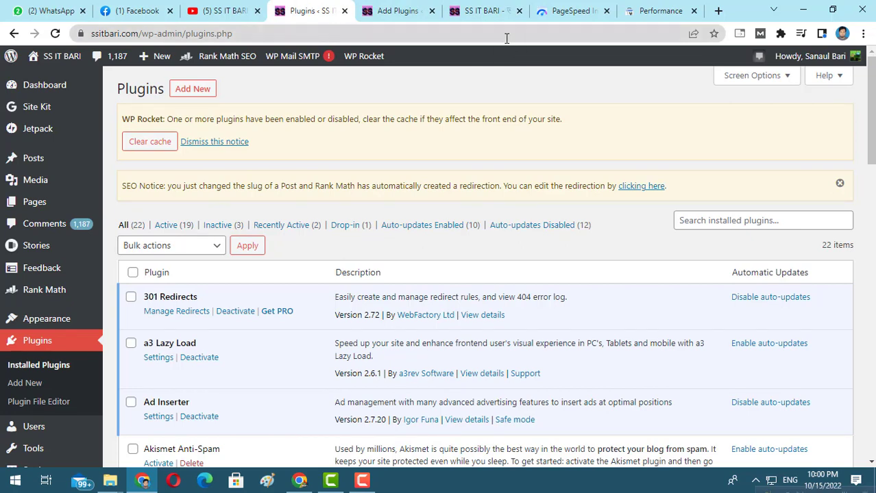
pyautogui.click(558, 14)
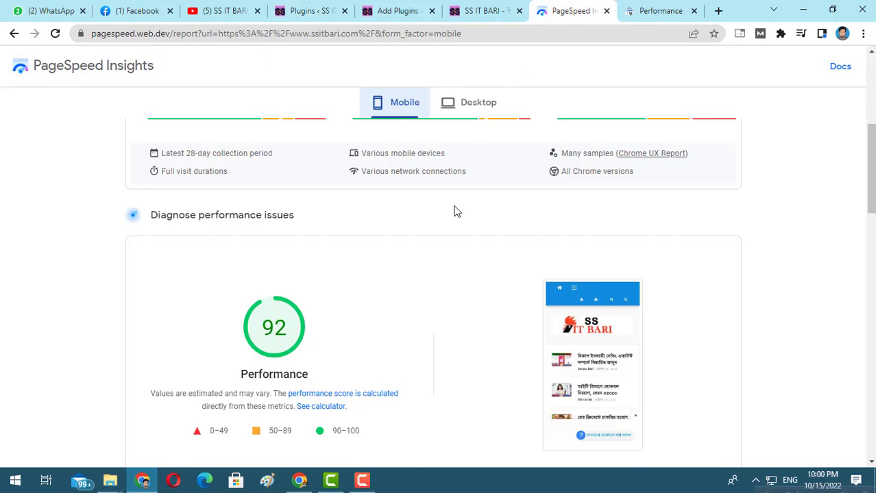
pyautogui.scroll(3, 454, 211)
pyautogui.scroll(-5, 454, 211)
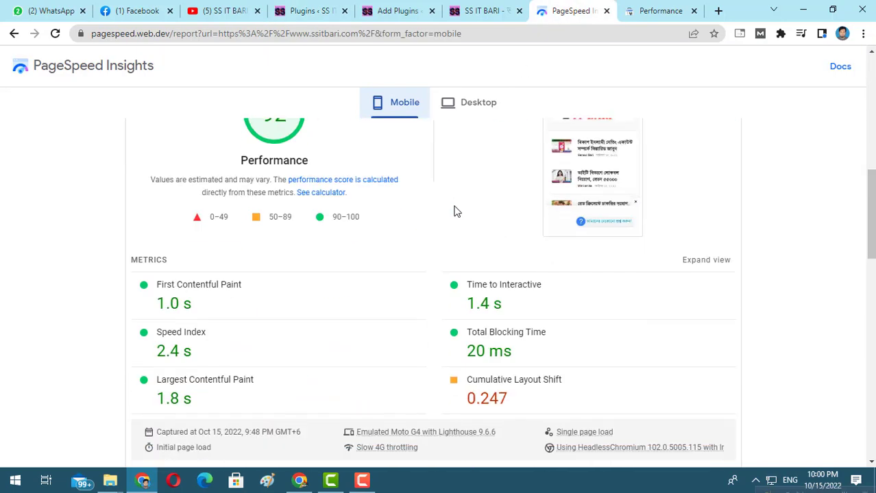
pyautogui.scroll(3, 454, 211)
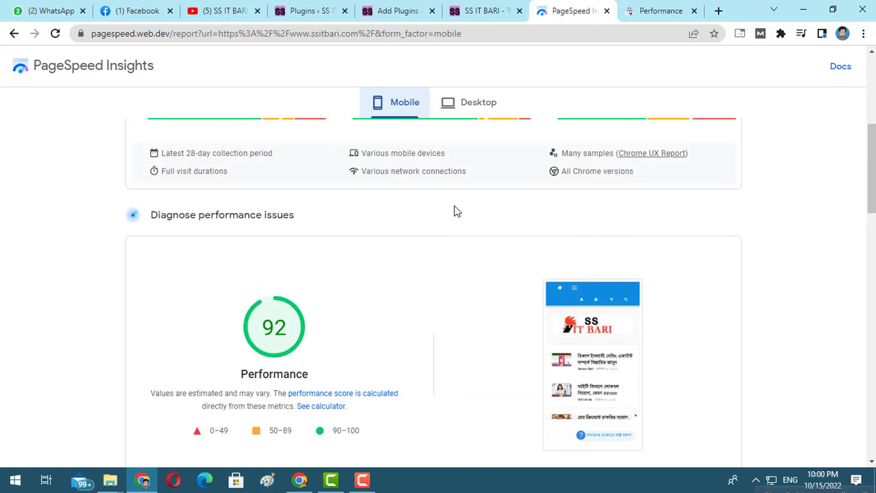